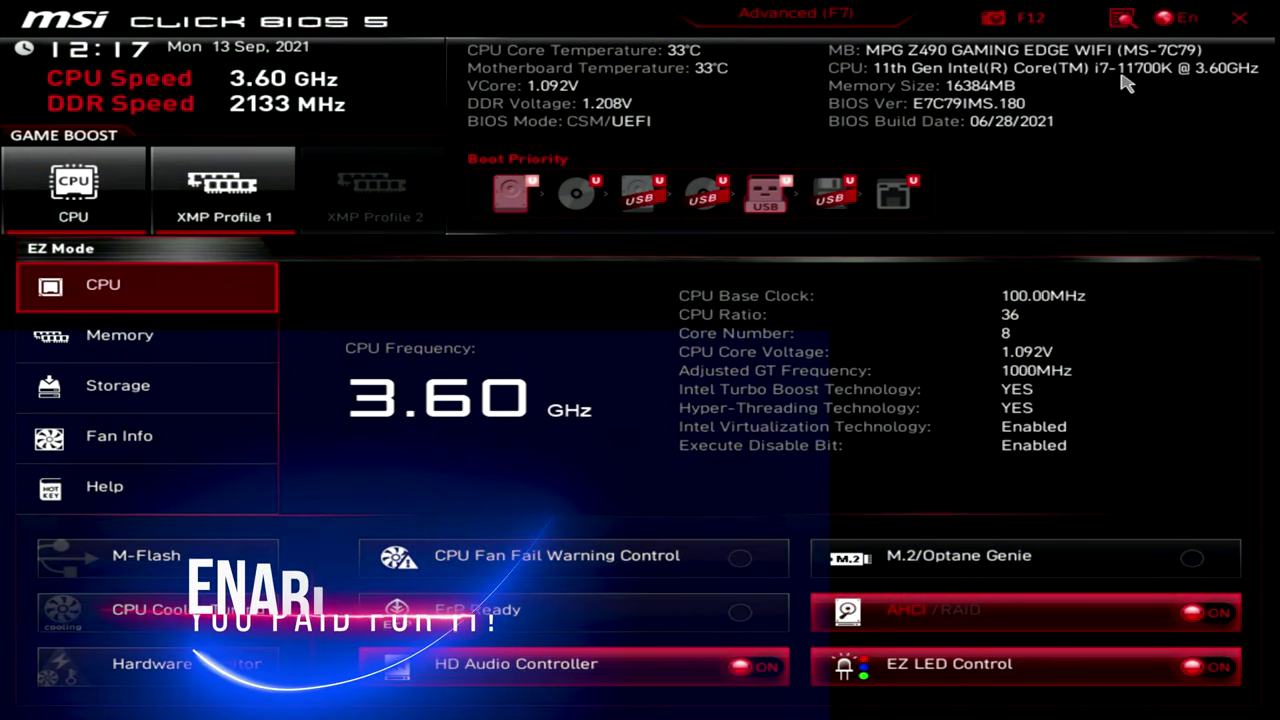
Try turning on XMP Profile 1 and the CPU Game Boost, then switch both off again.
left_click(250, 210)
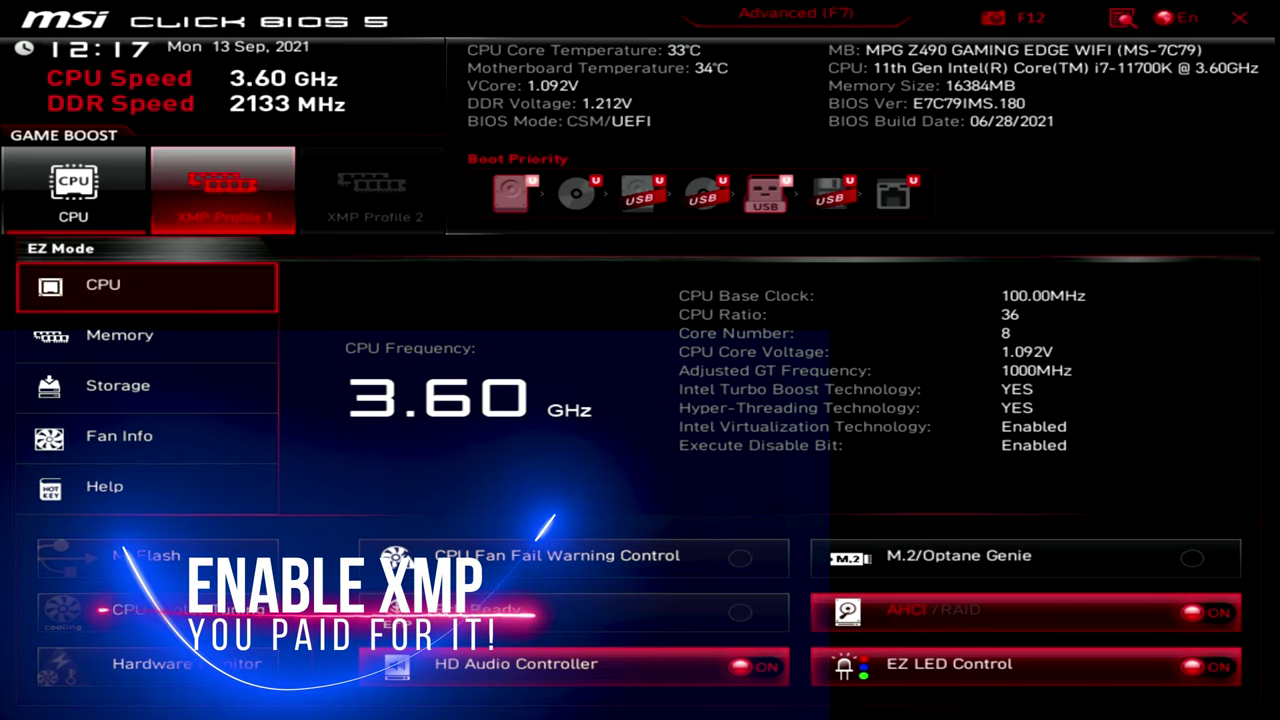
left_click(120, 203)
left_click(137, 200)
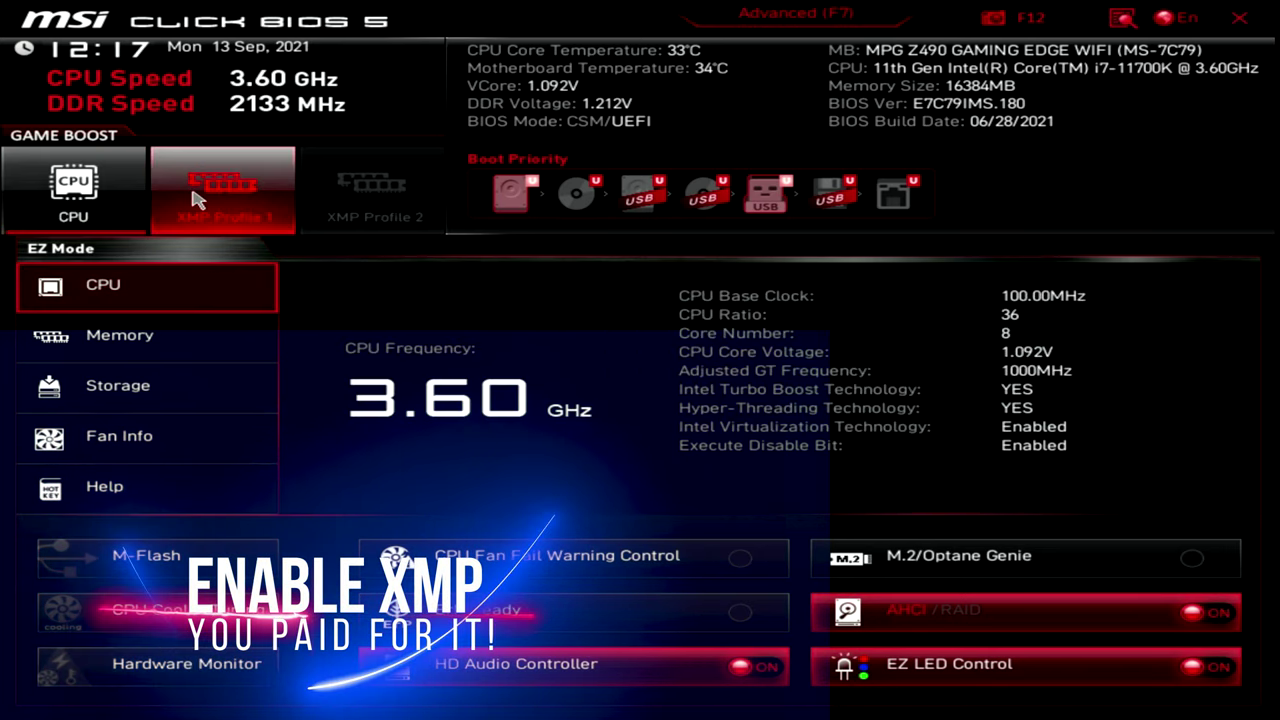
left_click(195, 197)
left_click(195, 199)
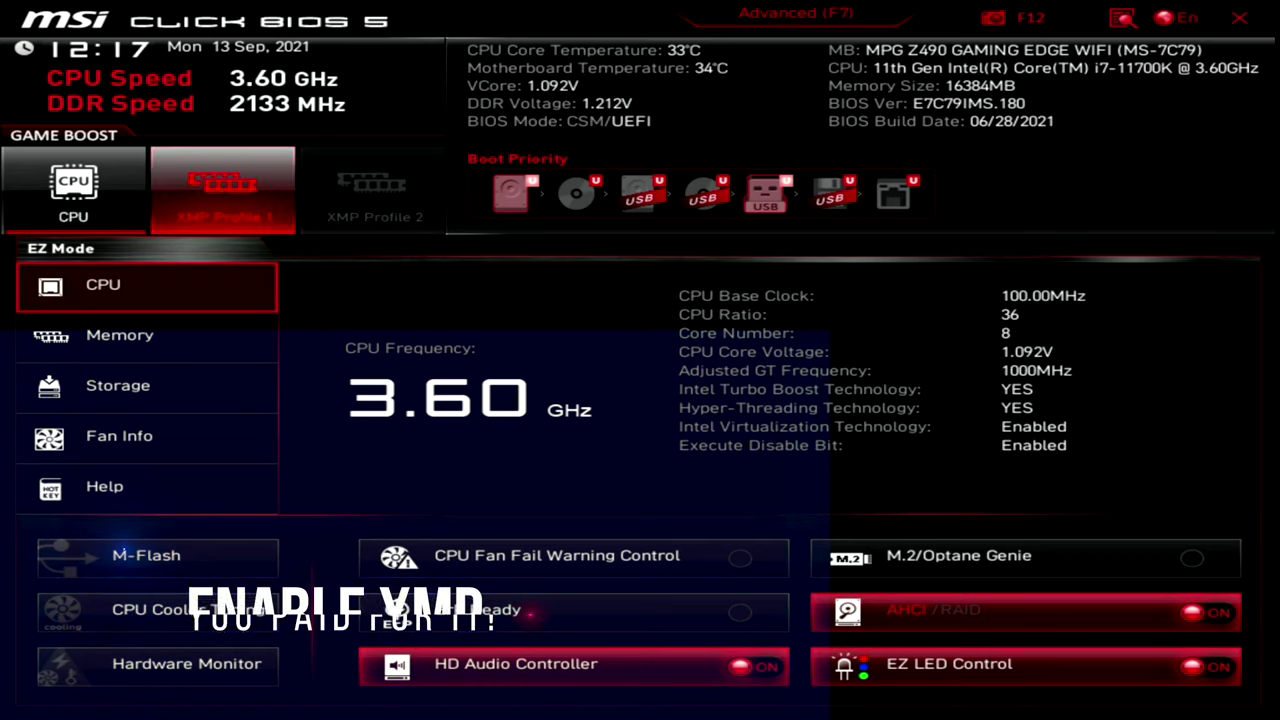
left_click(140, 203)
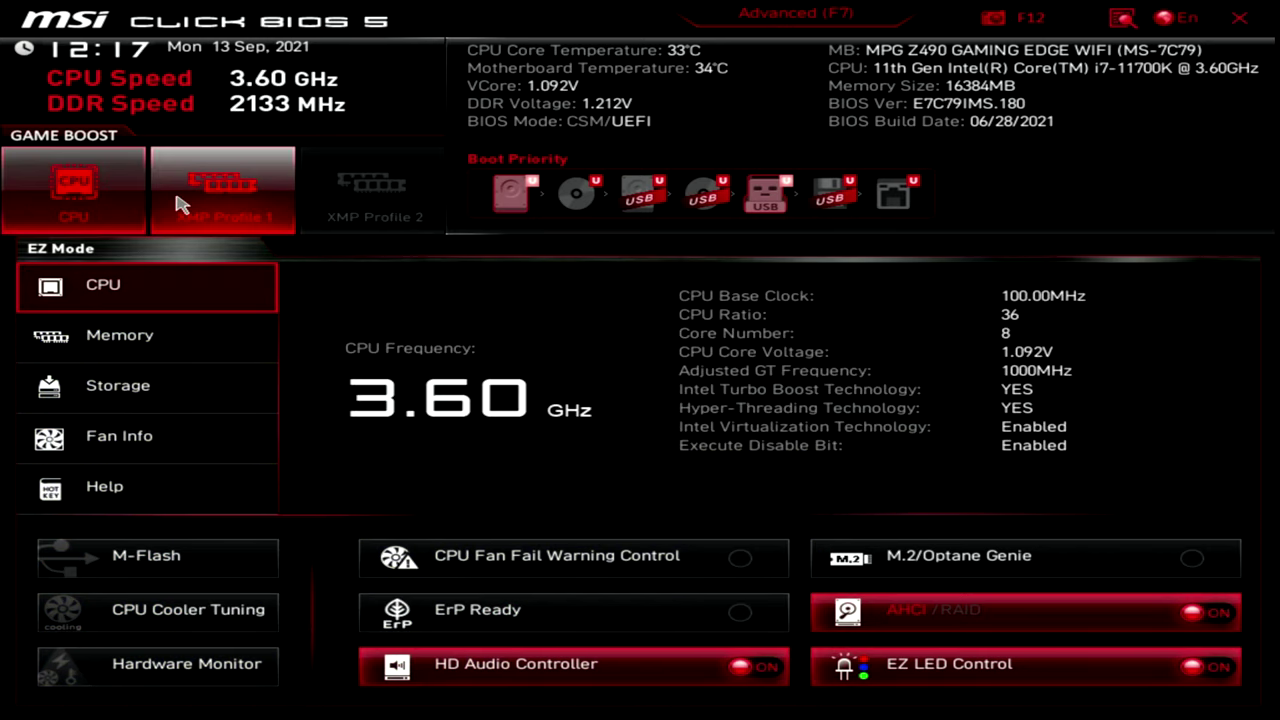
left_click(180, 204)
left_click(105, 203)
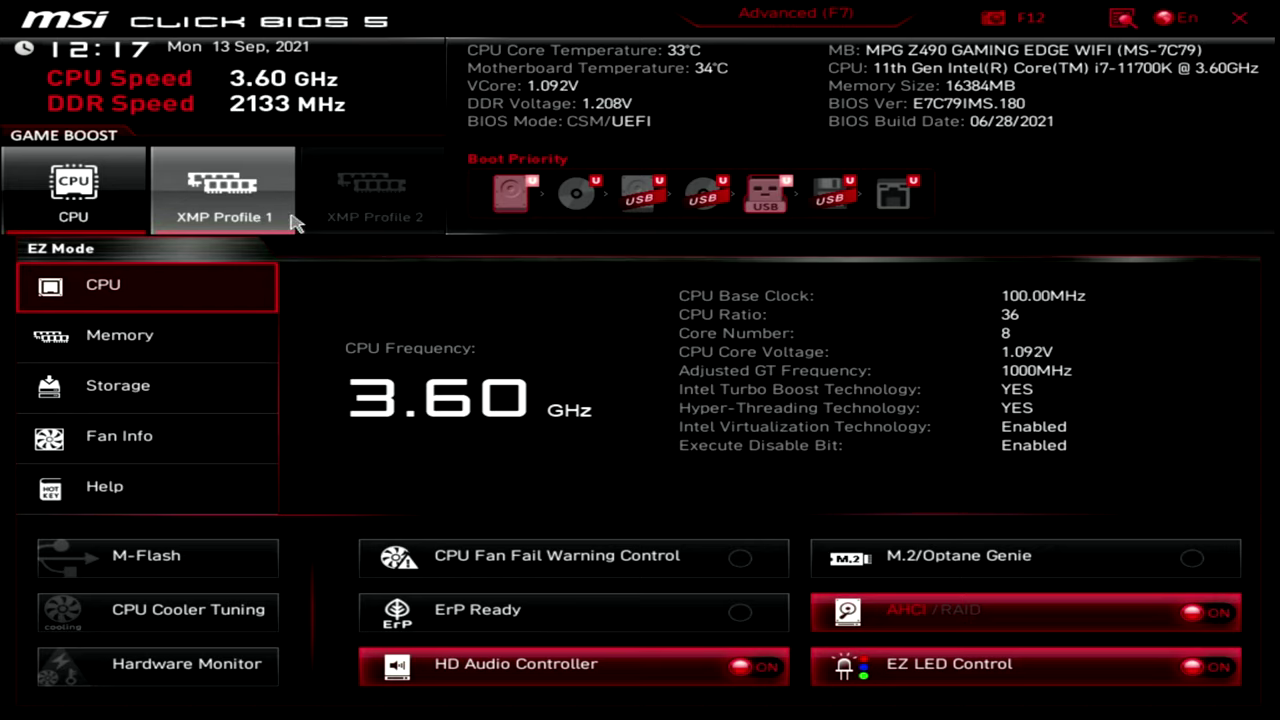
Enable XMP Profile 1 for the memory and turn on Game Boost for the CPU.
left_click(230, 228)
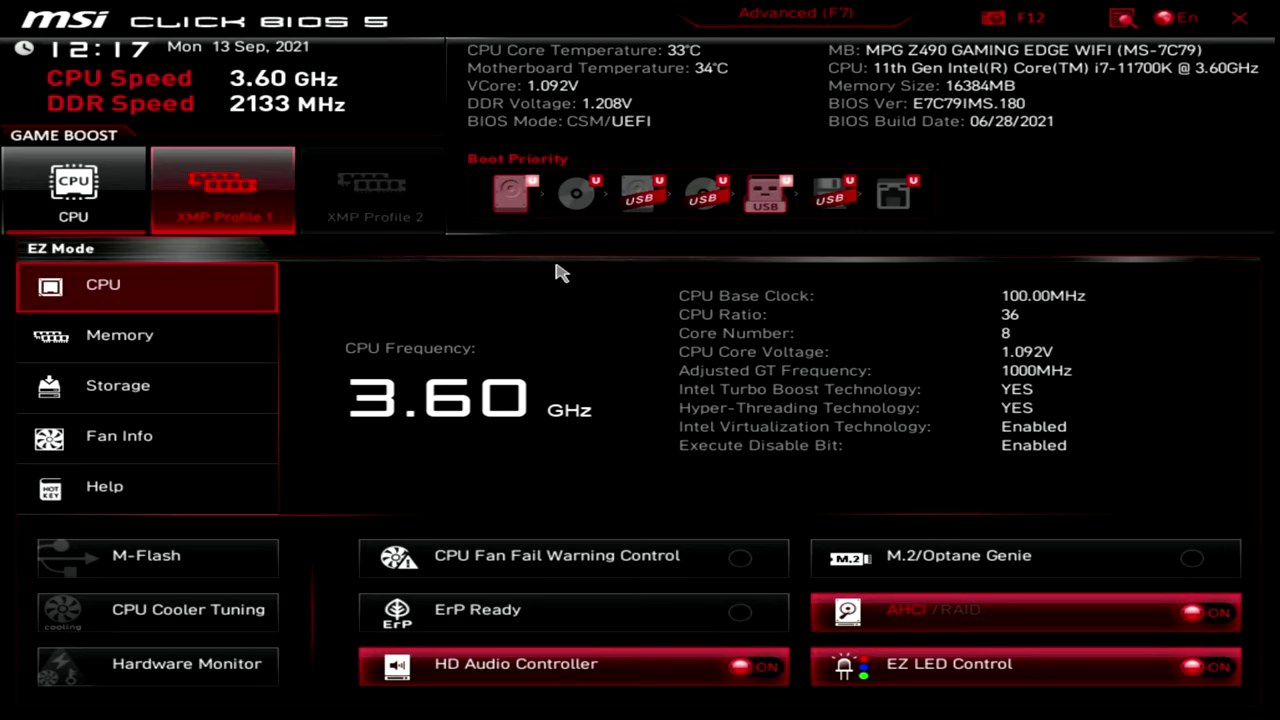
left_click(126, 210)
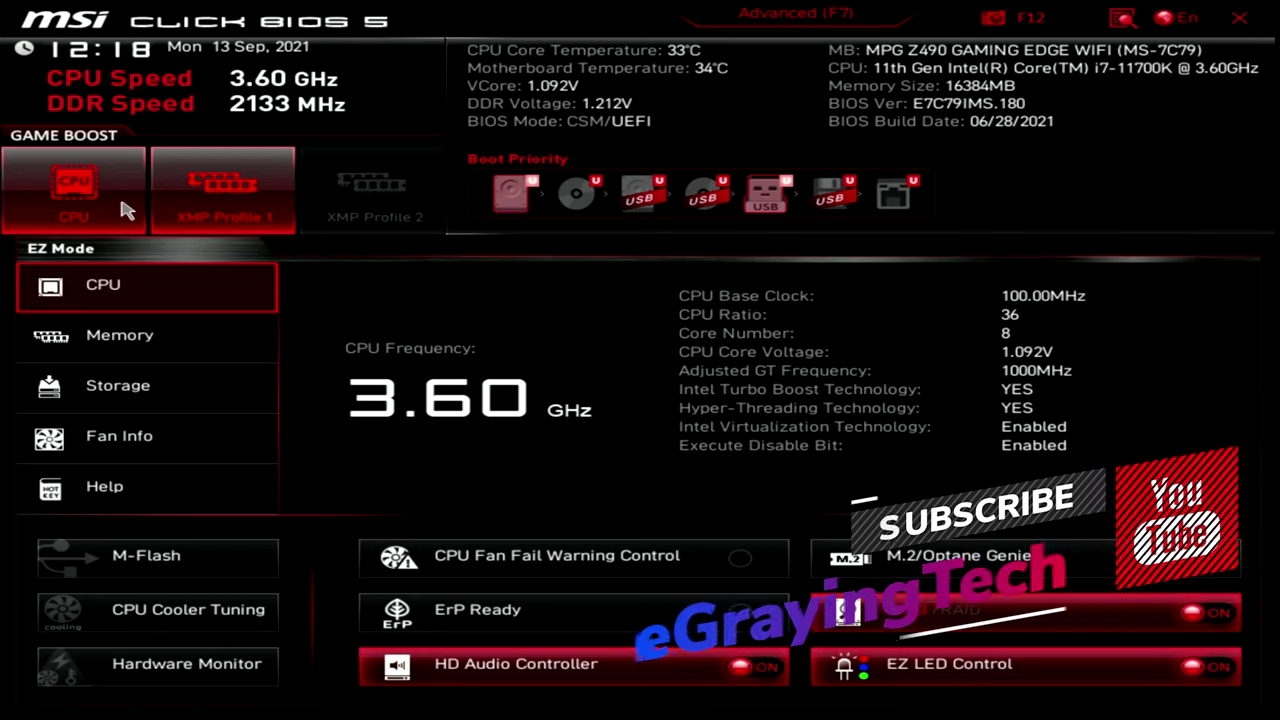
Examine the memory, storage and fan information pages in EZ Mode.
left_click(168, 343)
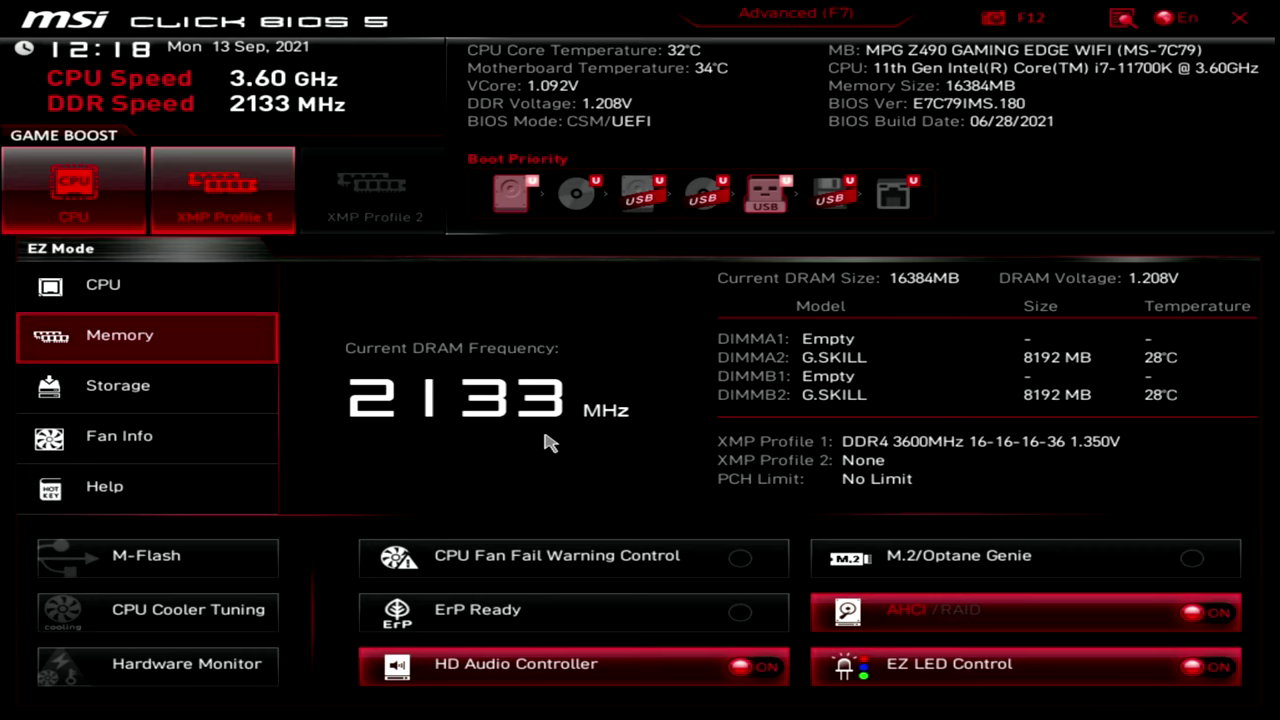
left_click(200, 390)
left_click(195, 440)
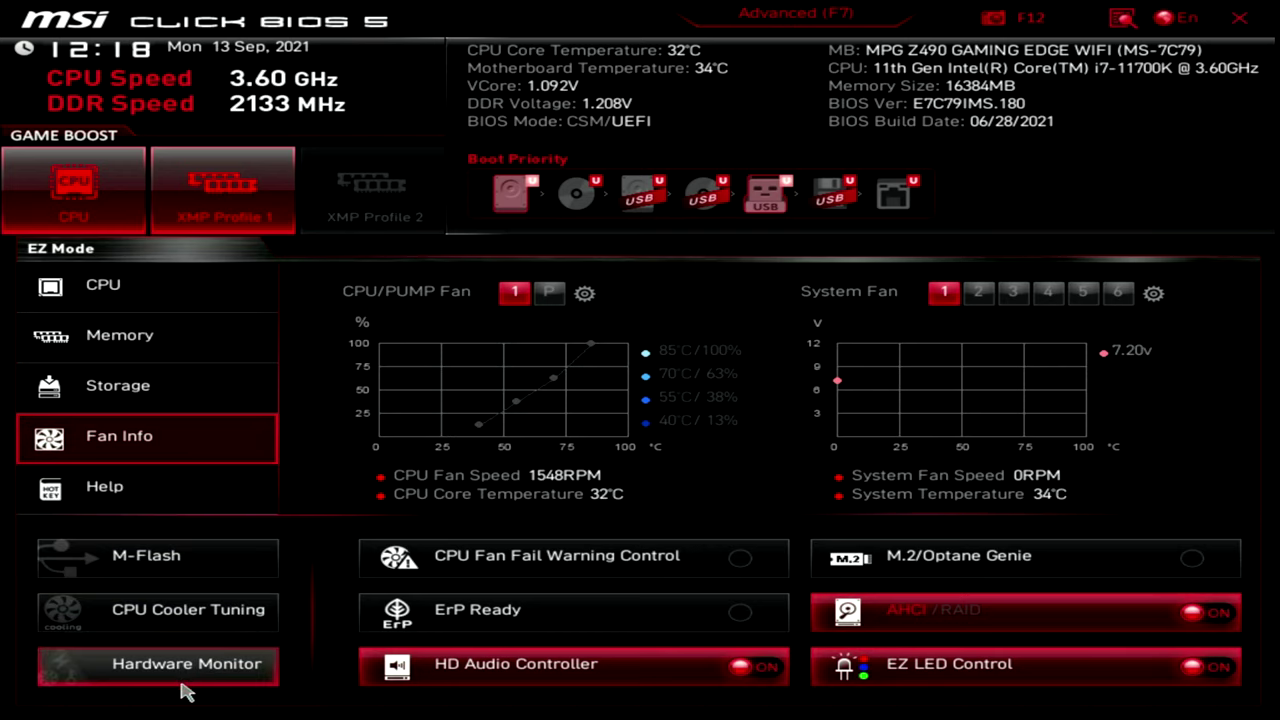
Set the CPU cooler type to Water Cooler in CPU Cooler Tuning.
left_click(194, 623)
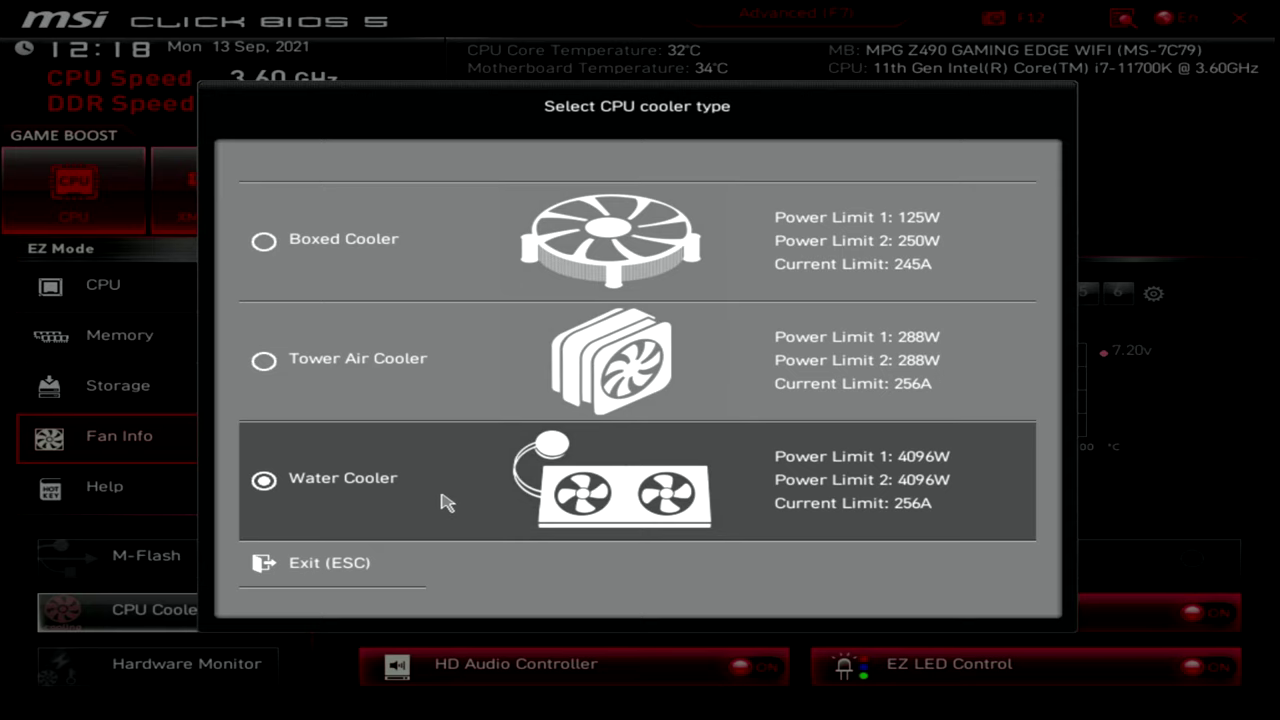
left_click(442, 494)
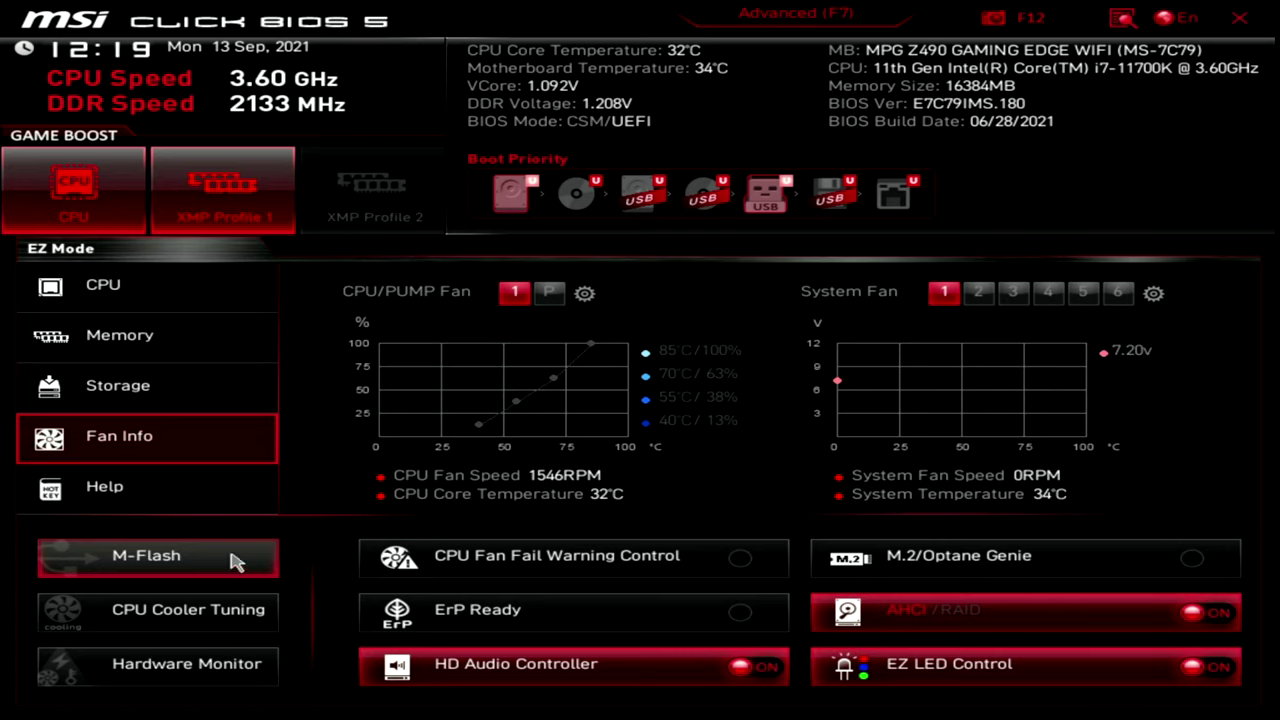
Switch to Advanced mode and open the PCIe/PCI Sub-system Settings under the advanced settings.
left_click(786, 20)
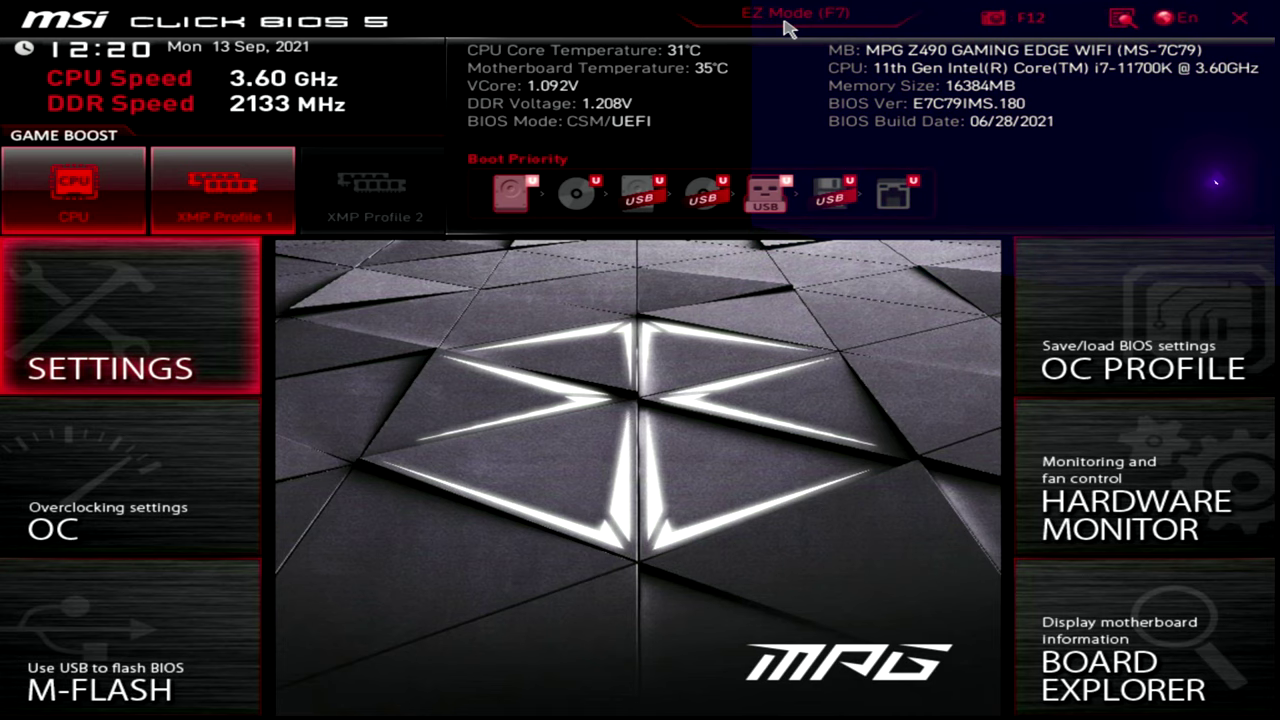
key("Down")
key("Up")
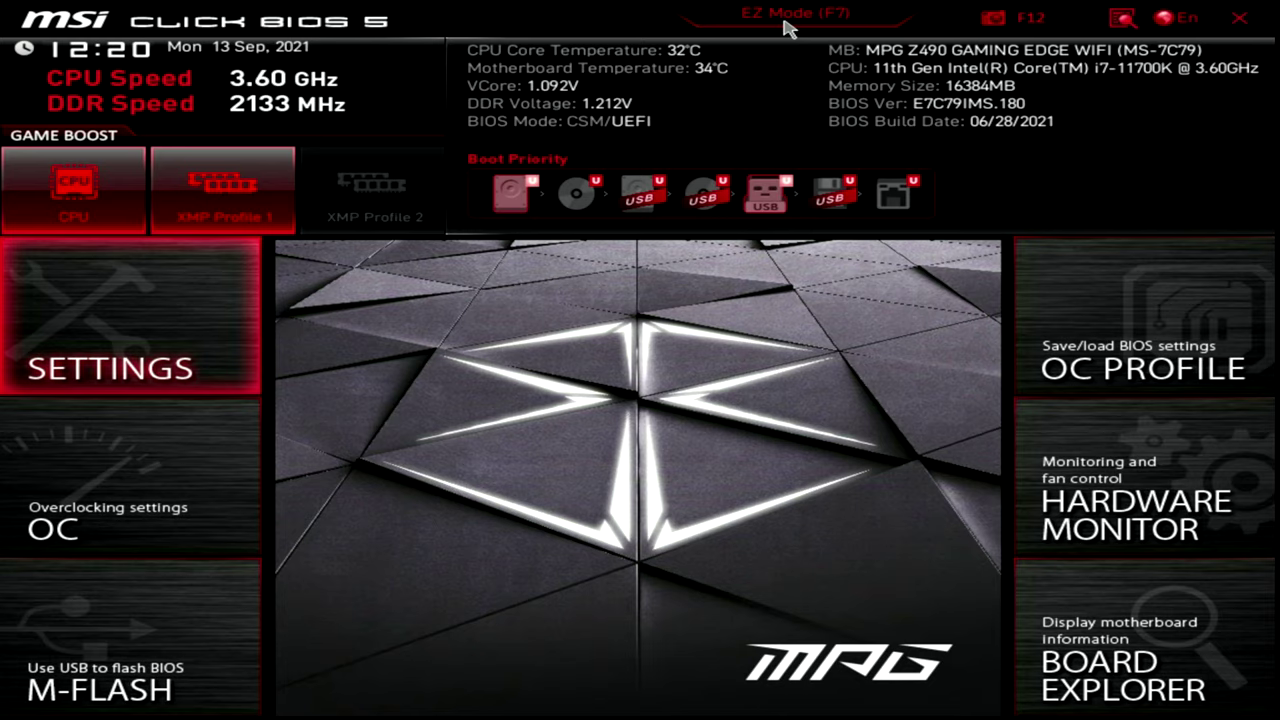
key("Return")
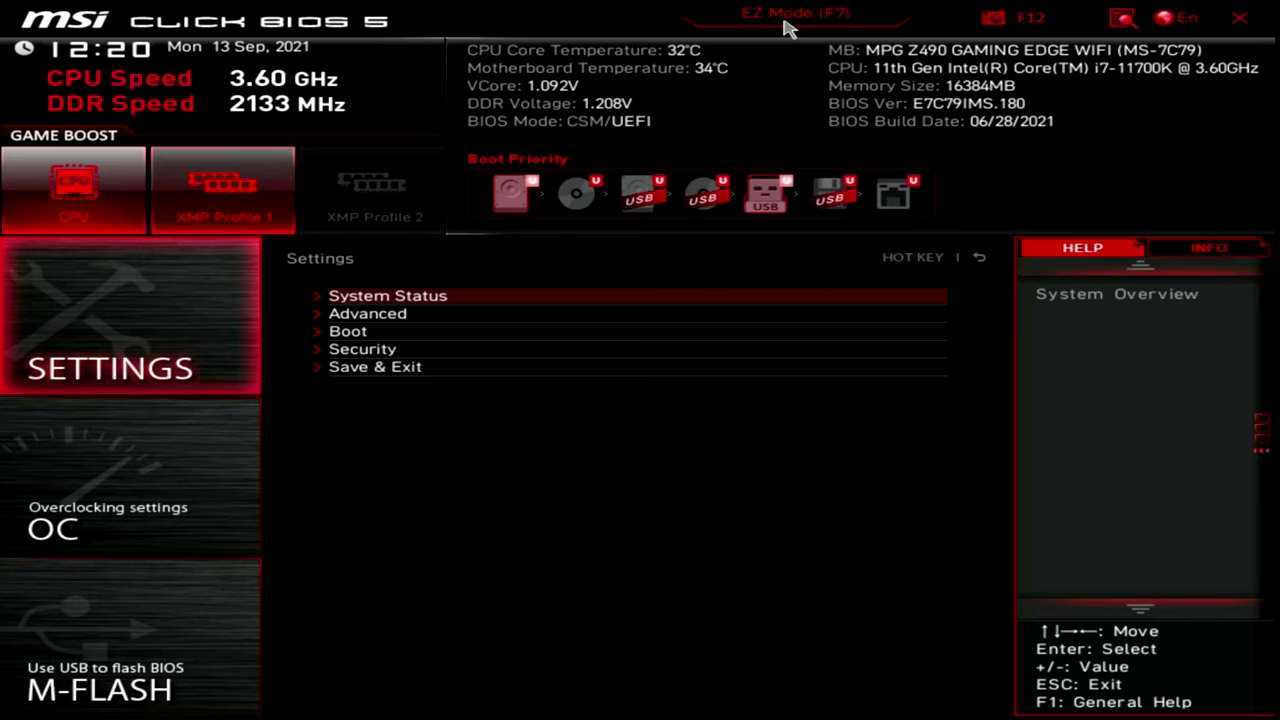
key("Down")
key("Return")
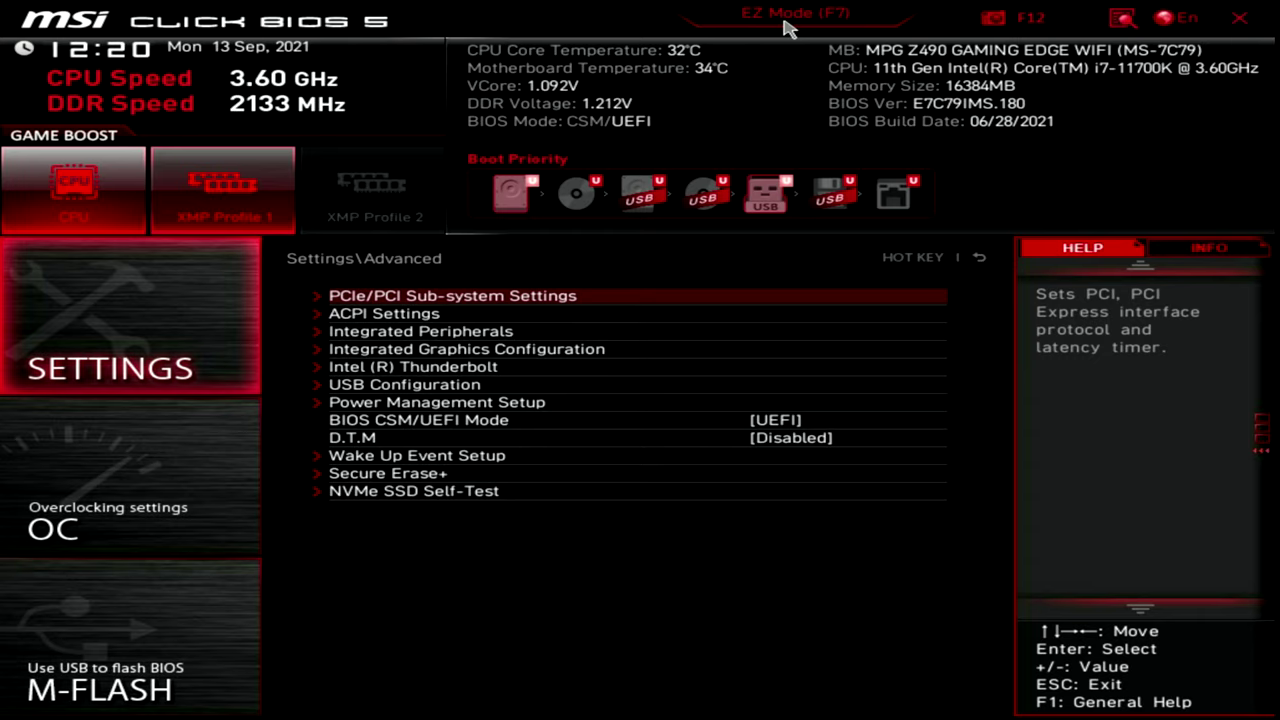
key("Return")
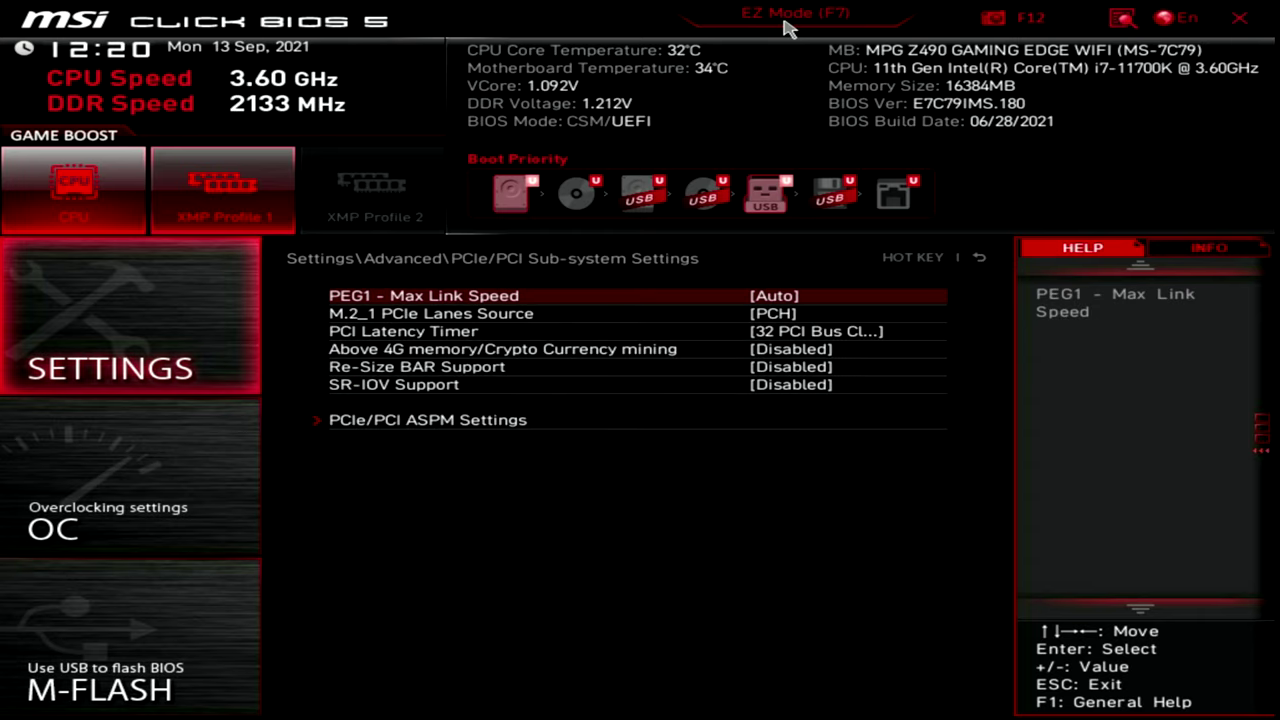
Set M.2_1 PCIe Lanes Source to CPU.
key("Down")
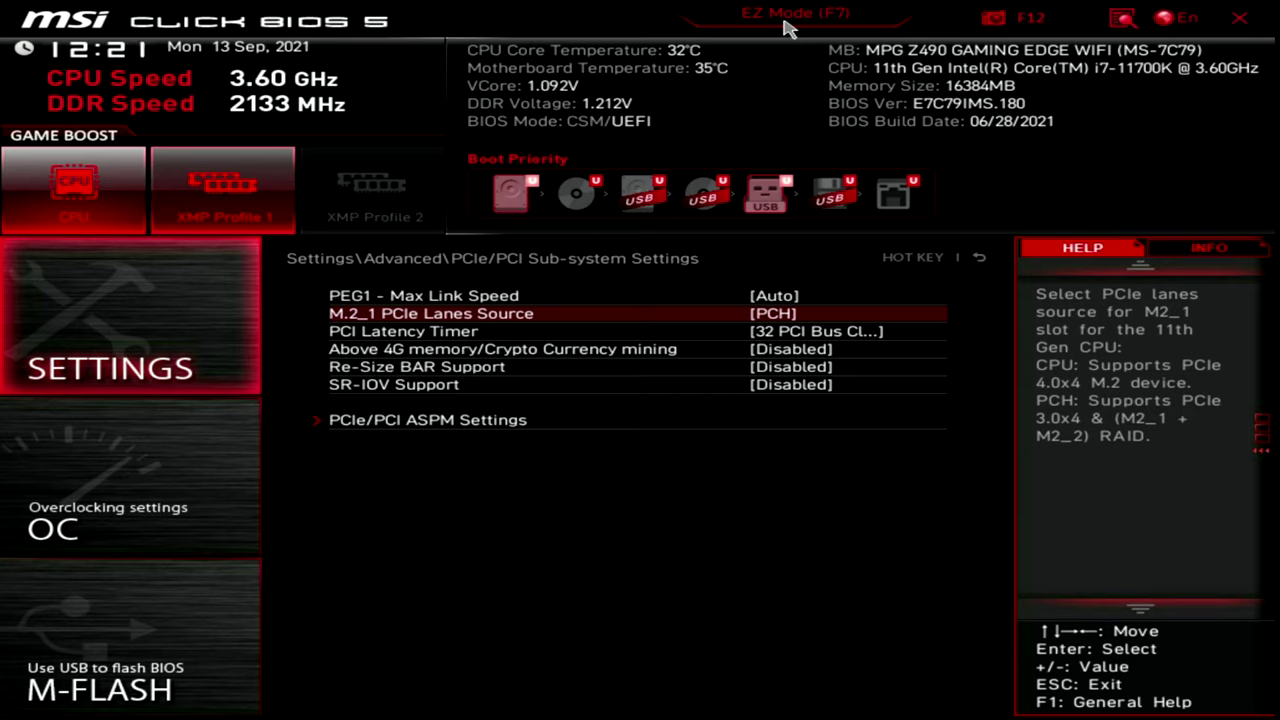
key("Return")
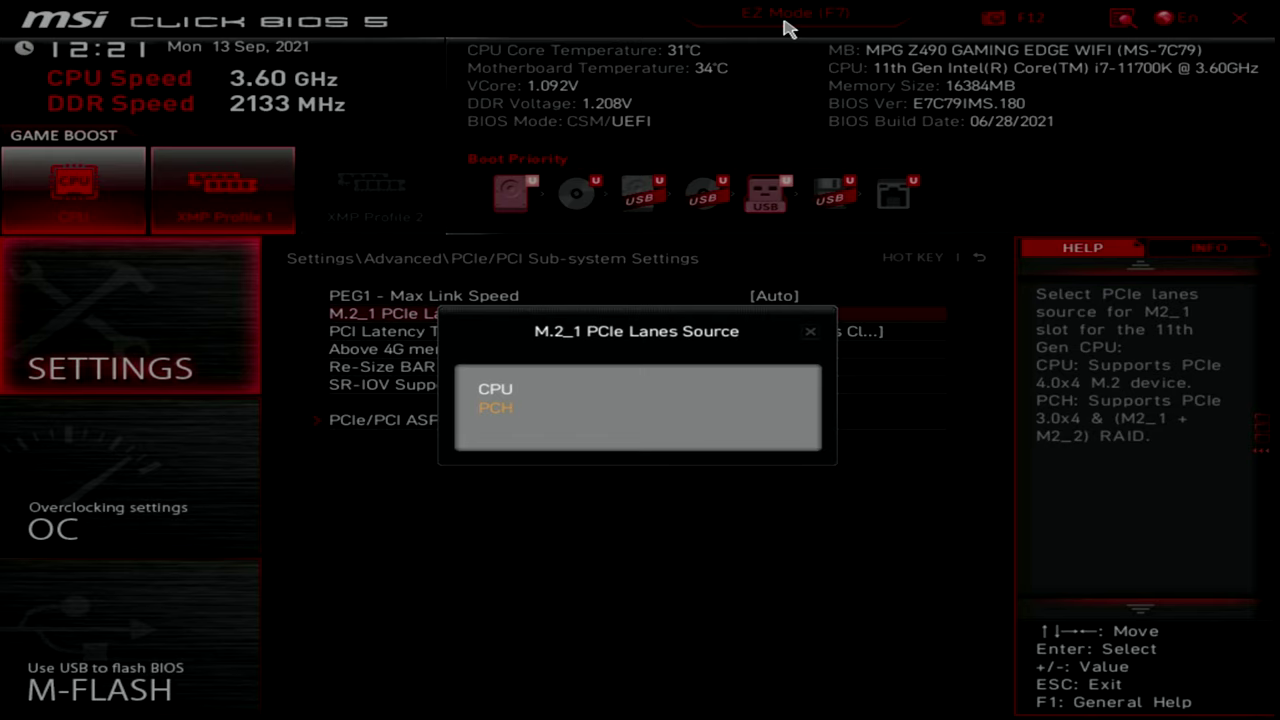
key("Up")
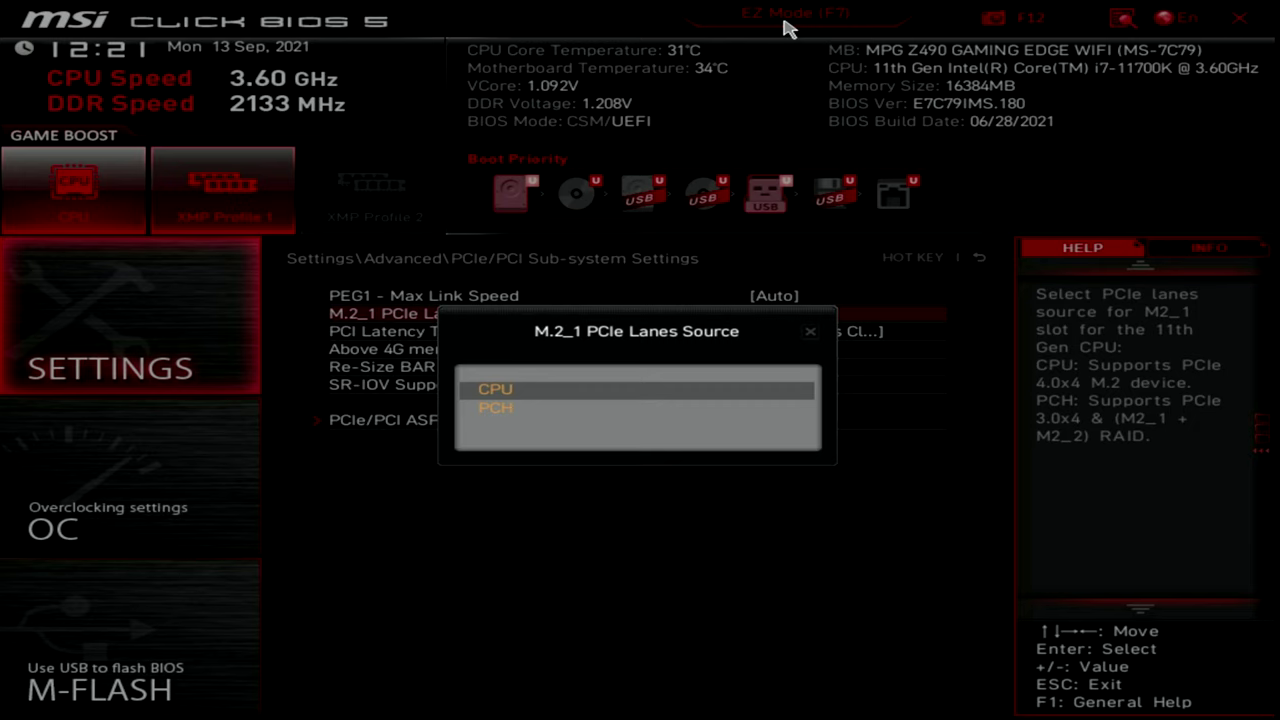
key("Return")
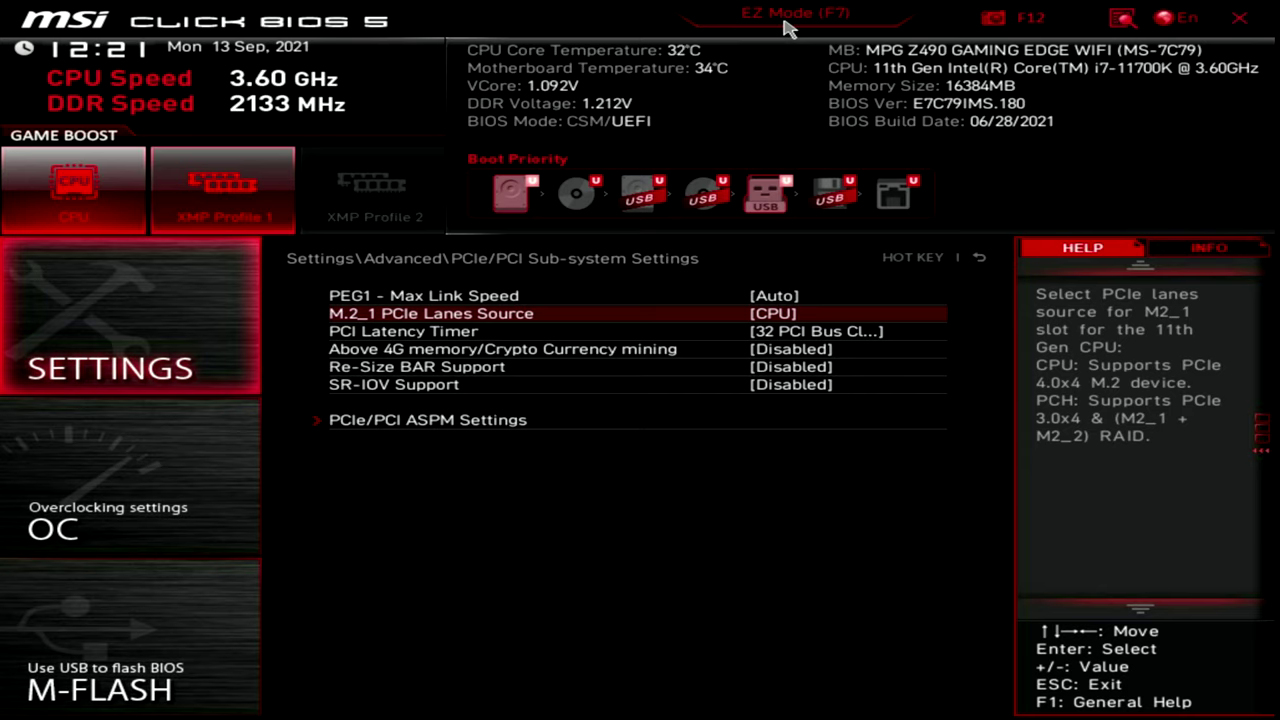
Examine the Above 4G memory/Crypto Currency mining and Re-Size BAR Support options, and leave the PCIe/PCI sub-system page.
key("Down")
key("Down")
key("Down")
key("Down")
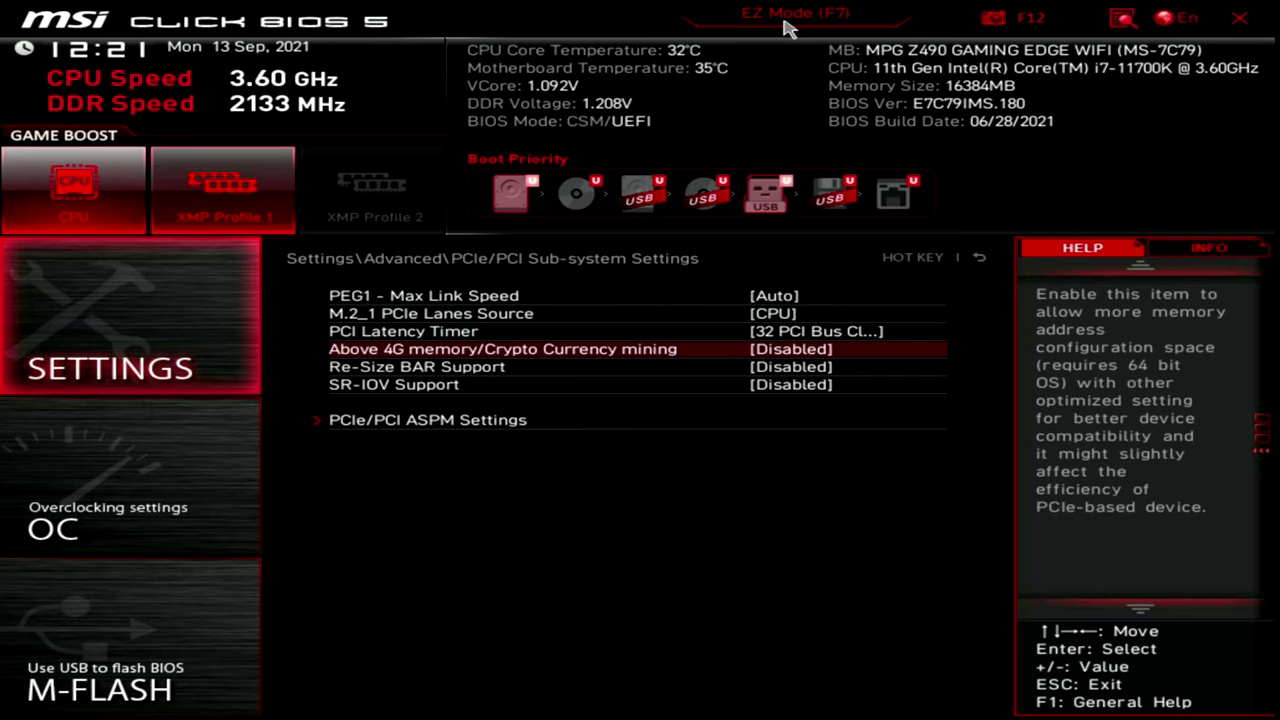
key("Up")
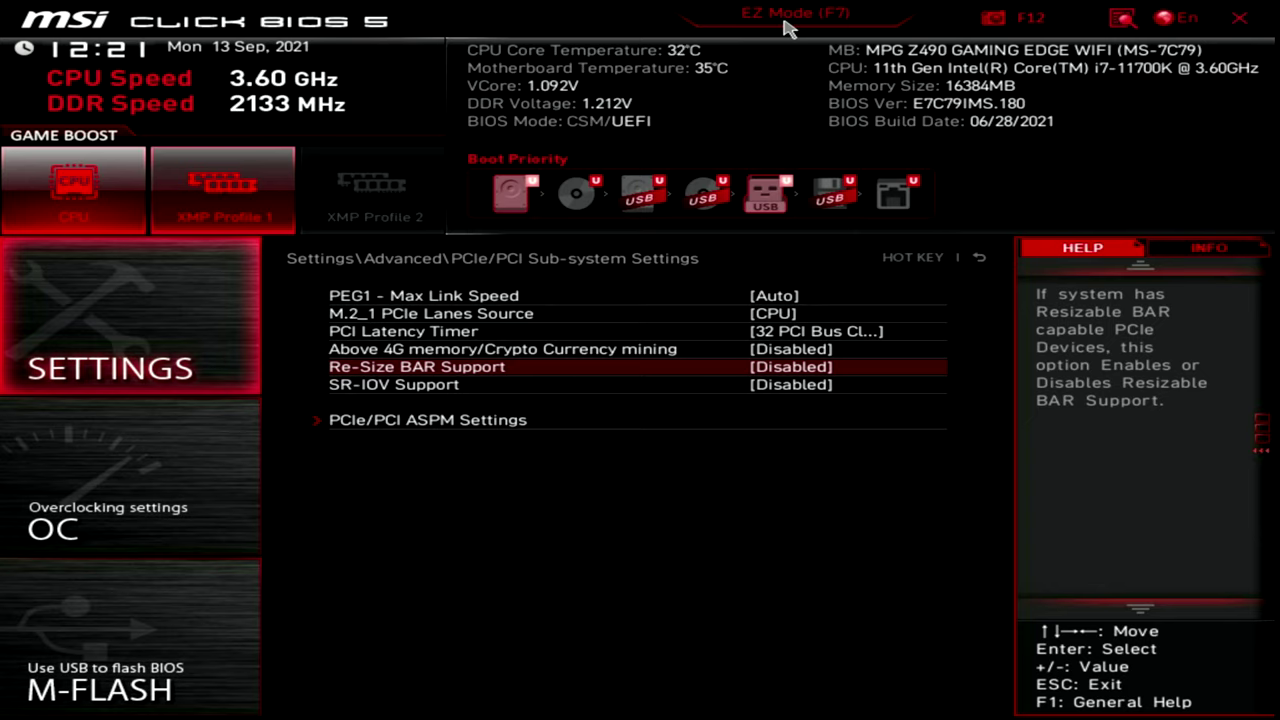
key("Escape")
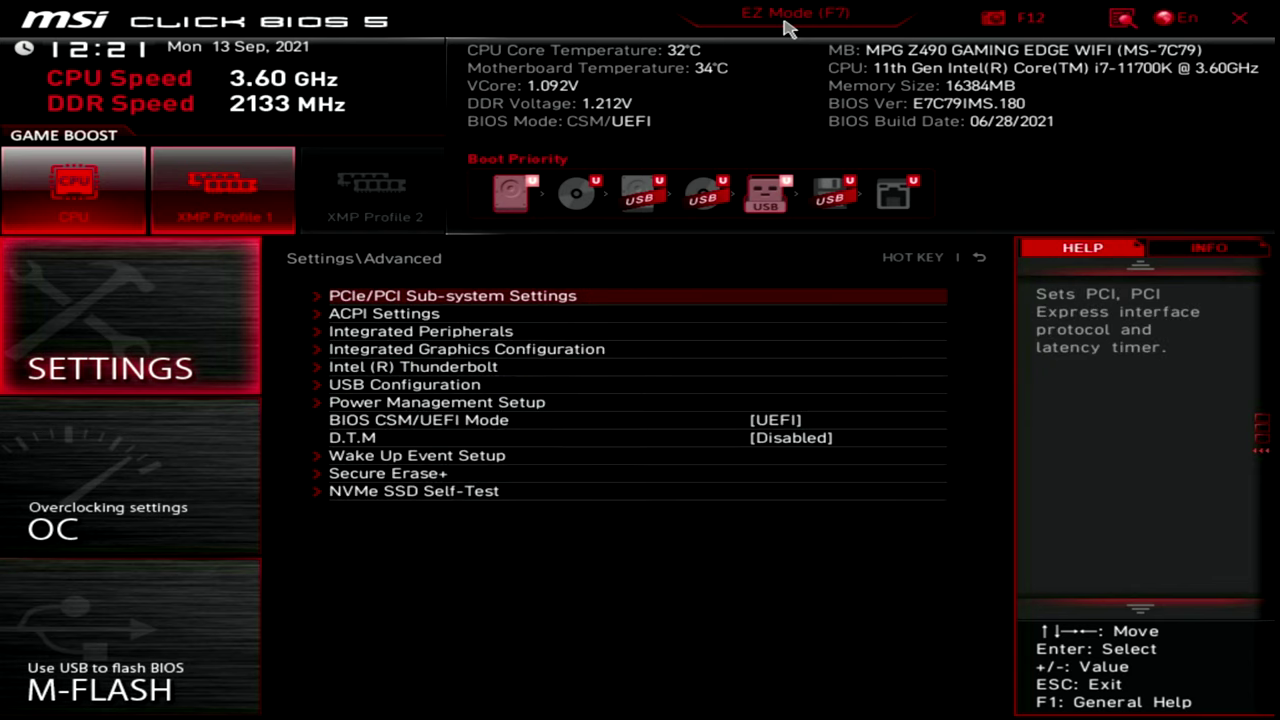
Set IGD Multi-Monitor to Enabled in the Integrated Graphics Configuration.
key("Down")
key("Down")
key("Down")
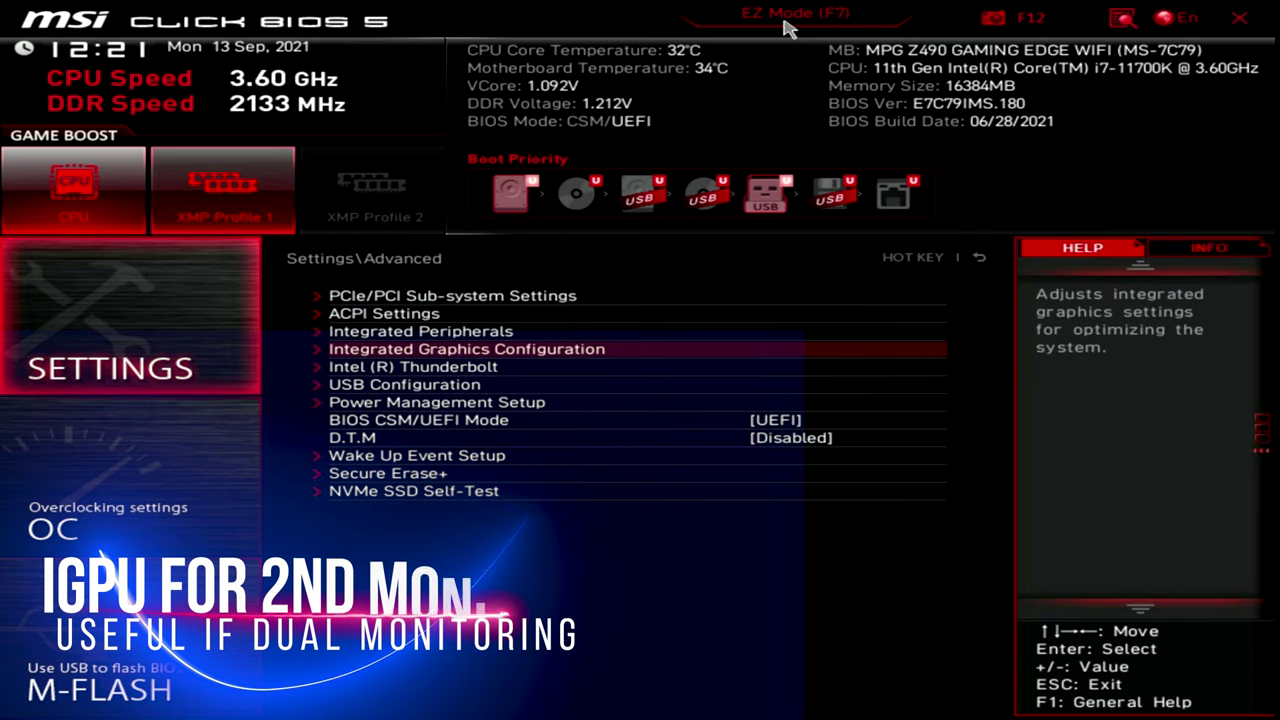
key("Return")
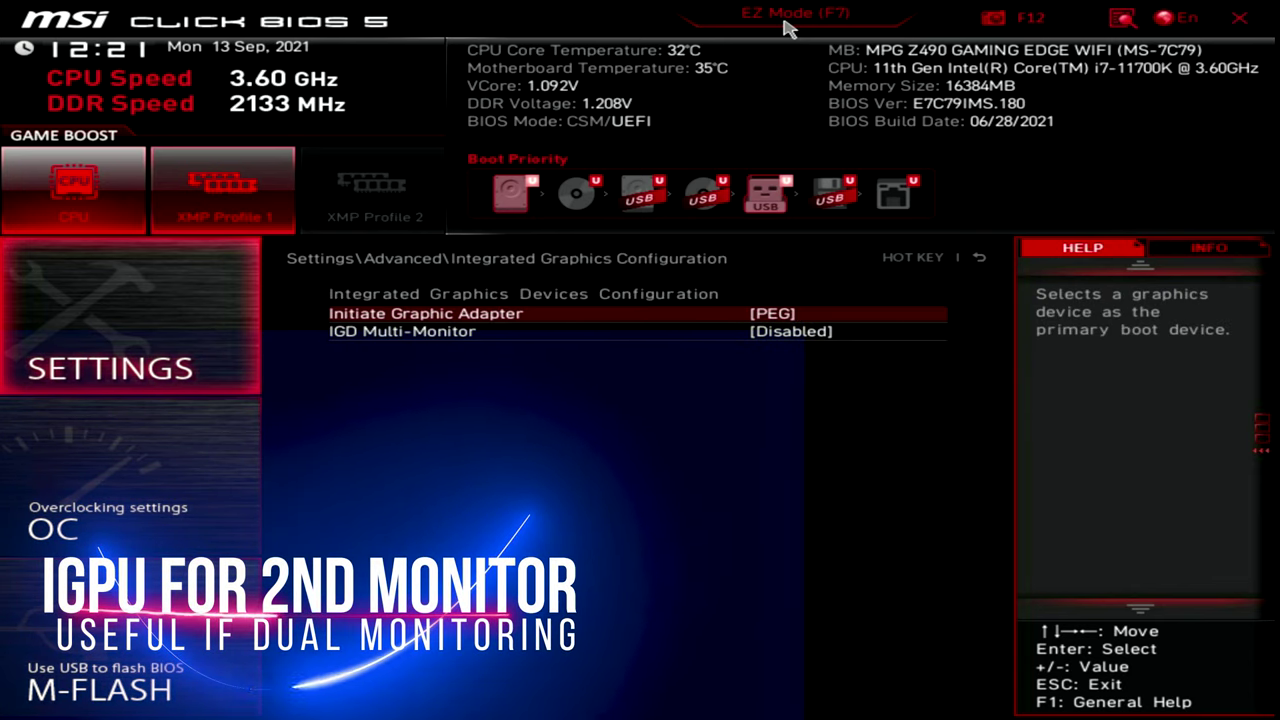
key("Down")
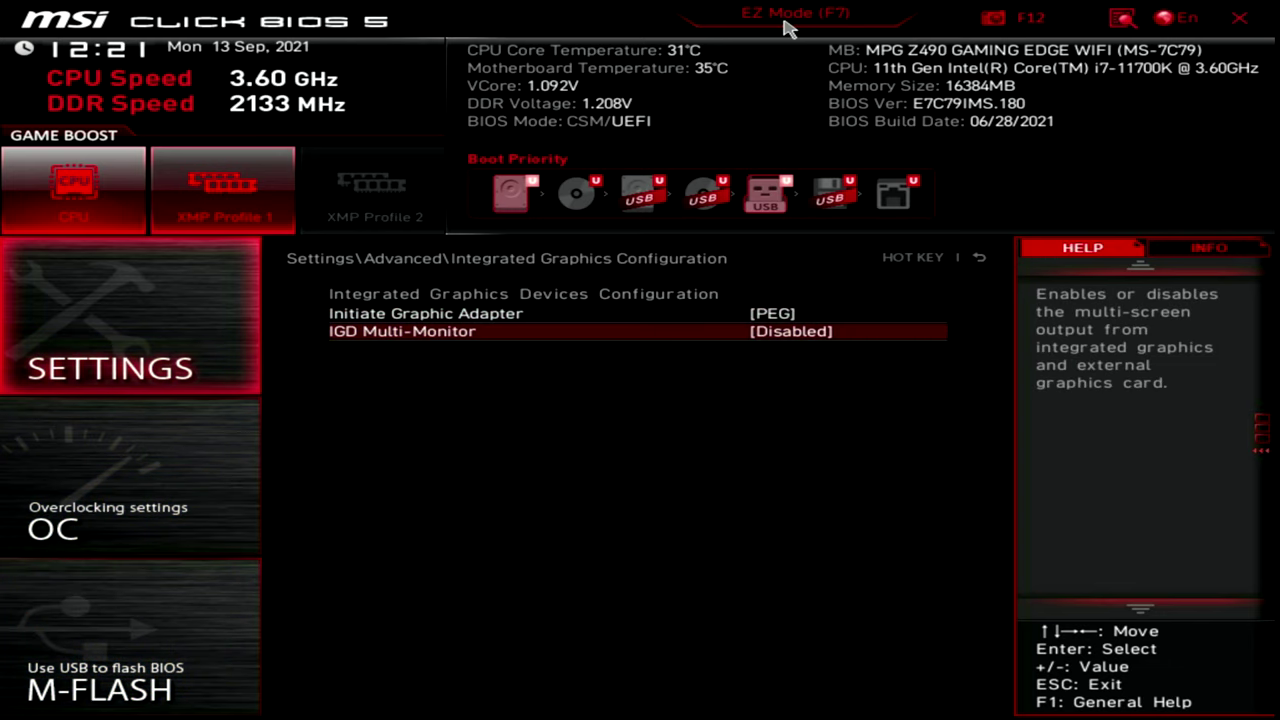
key("Return")
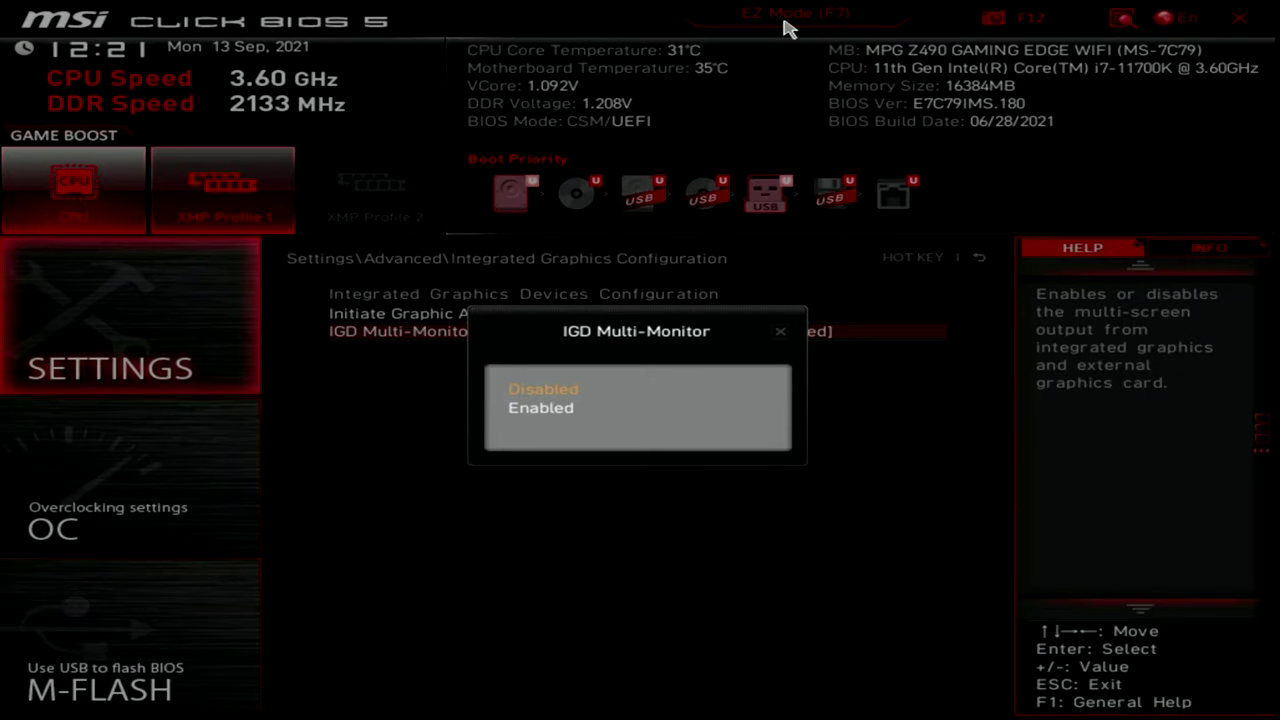
key("Down")
key("Return")
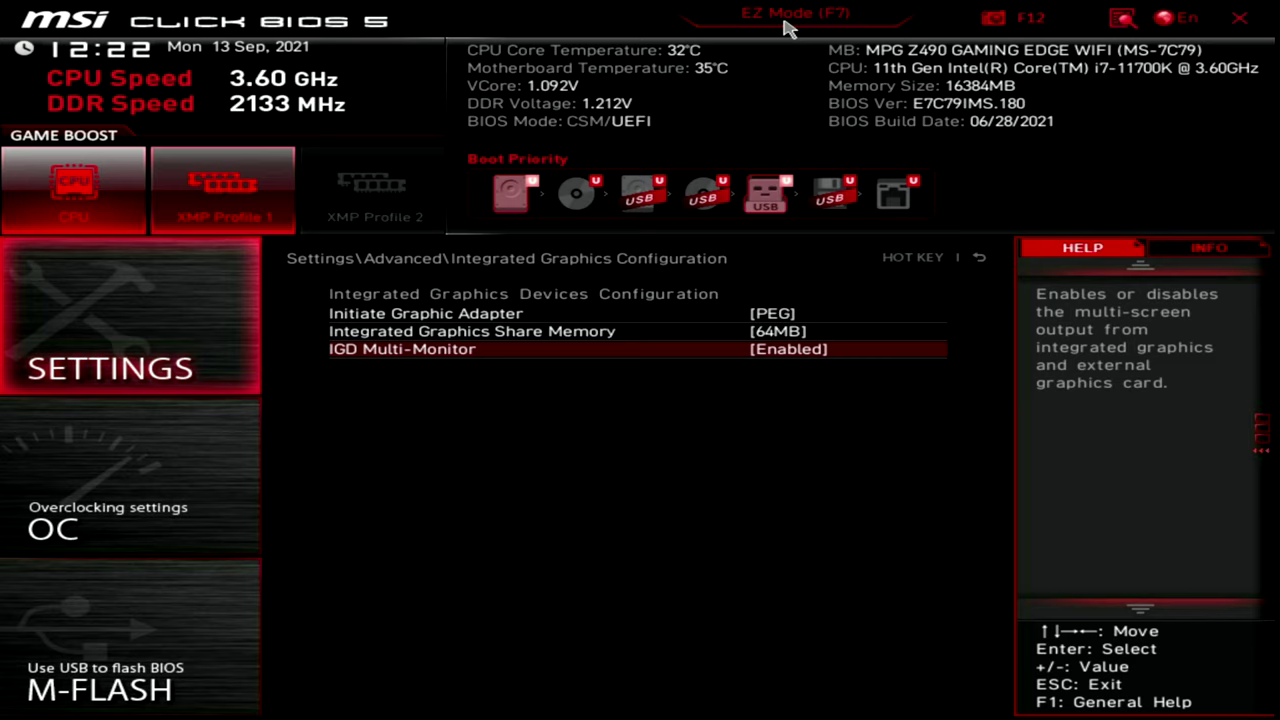
Set IGD Multi-Monitor back to Disabled and return to the advanced settings list.
key("Return")
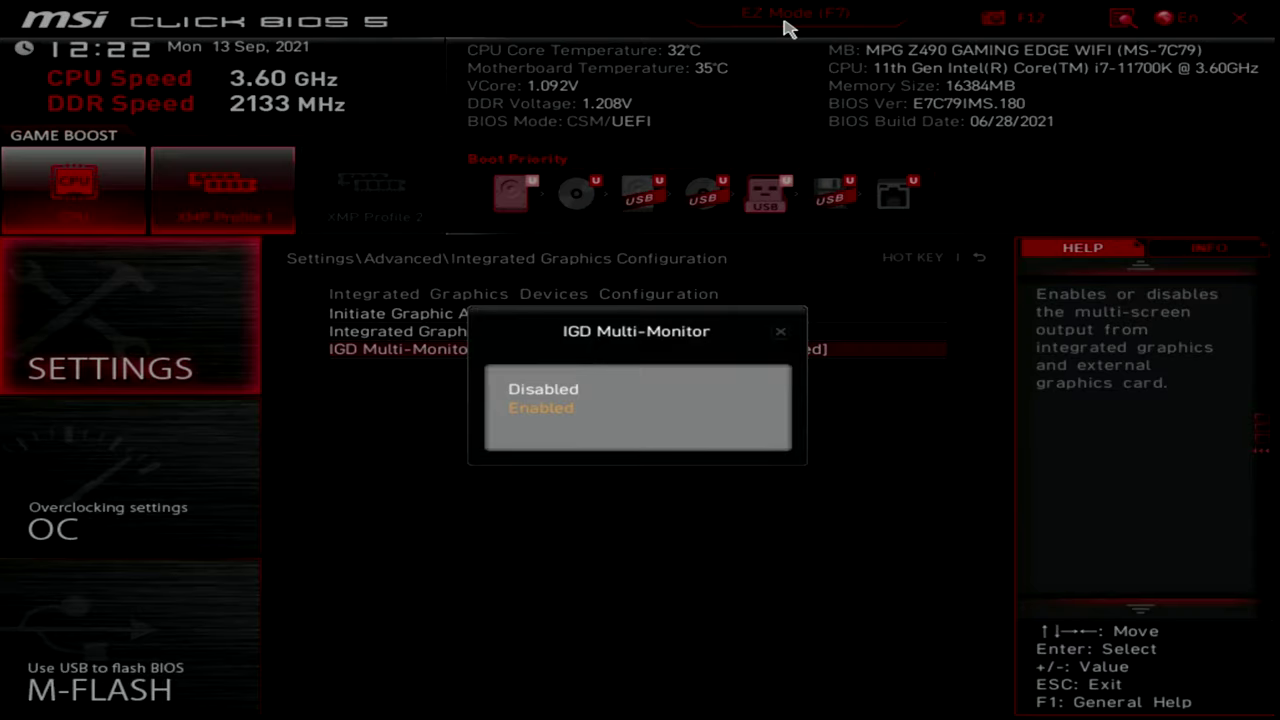
key("Return")
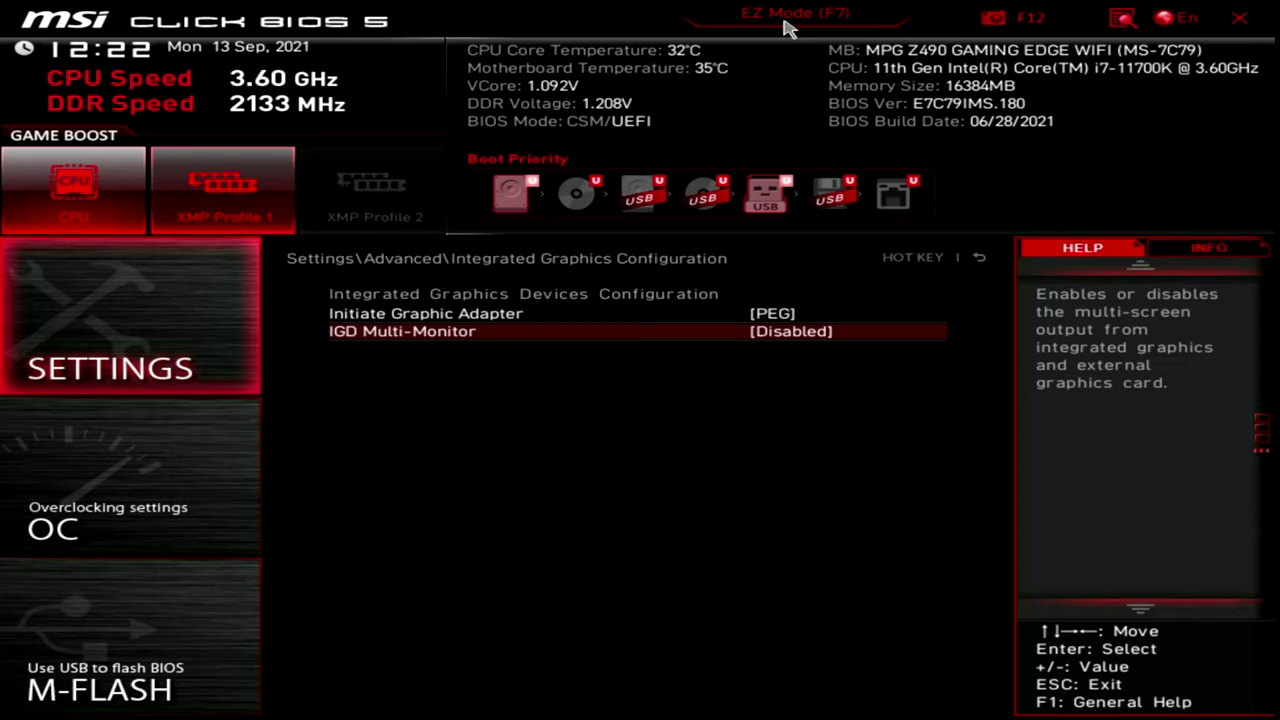
key("Escape")
Set USB Standby Power at S4/S5 to Enabled in the Power Management Setup.
key("Down")
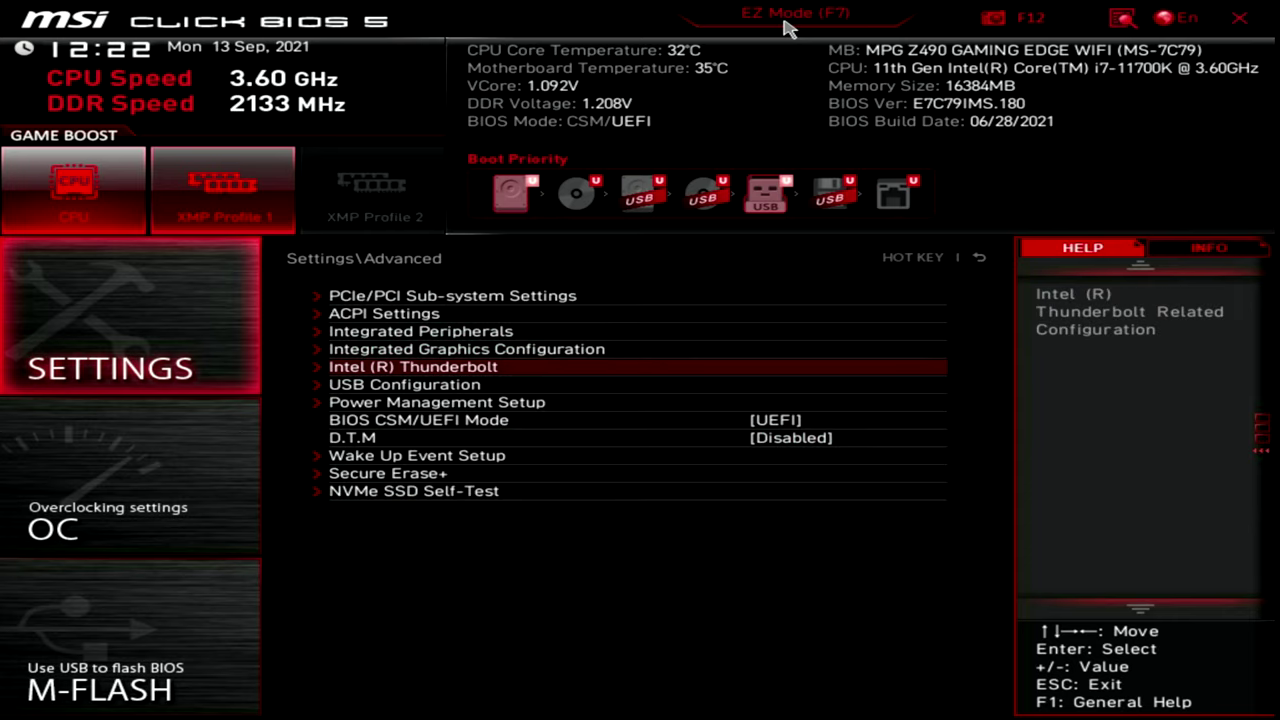
key("Down")
key("Down")
key("Return")
key("Down")
key("Down")
key("Down")
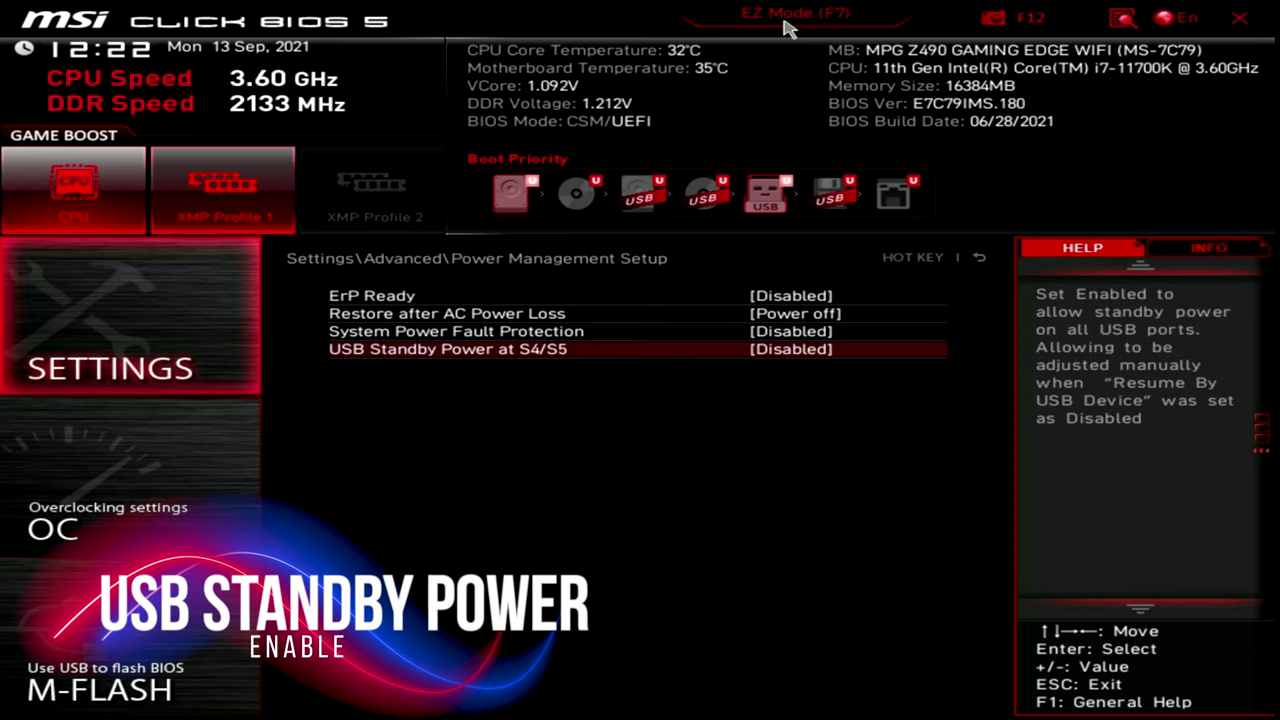
key("Return")
key("Down")
key("Return")
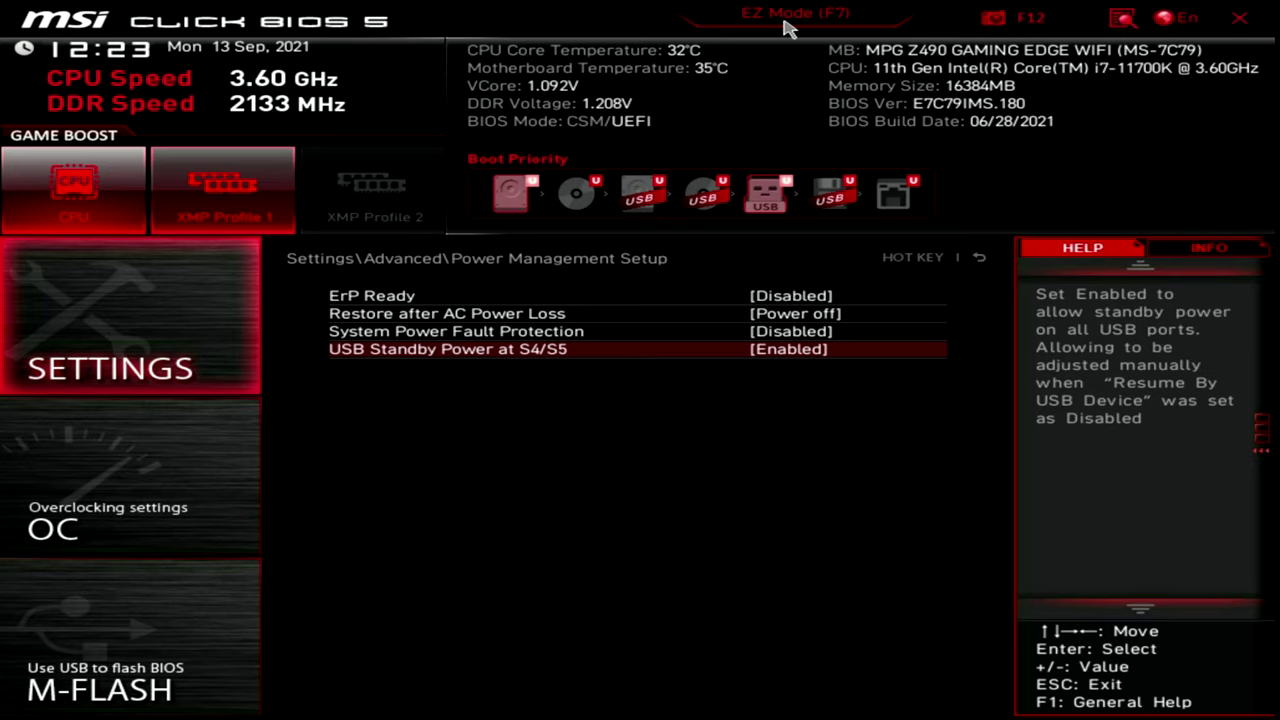
Set Resume By USB Device to Enabled in the Wake Up Event Setup.
key("Escape")
key("Down")
key("Down")
key("Down")
key("Return")
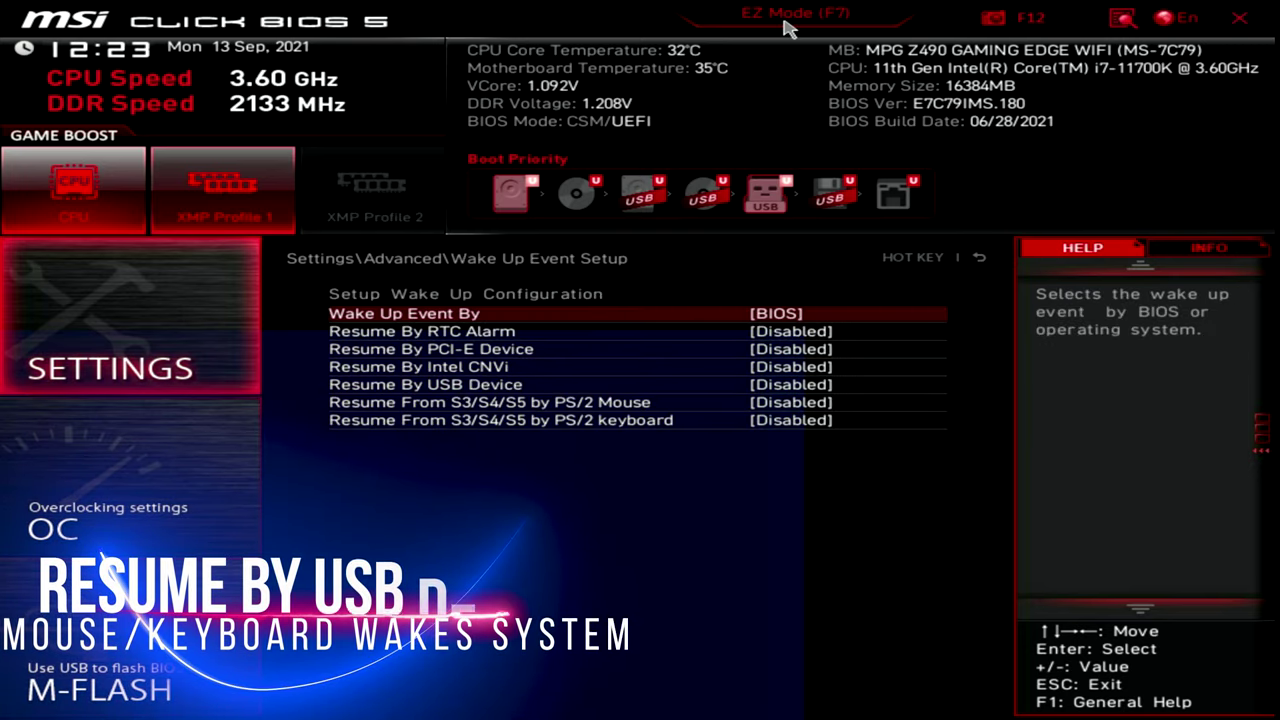
key("Down")
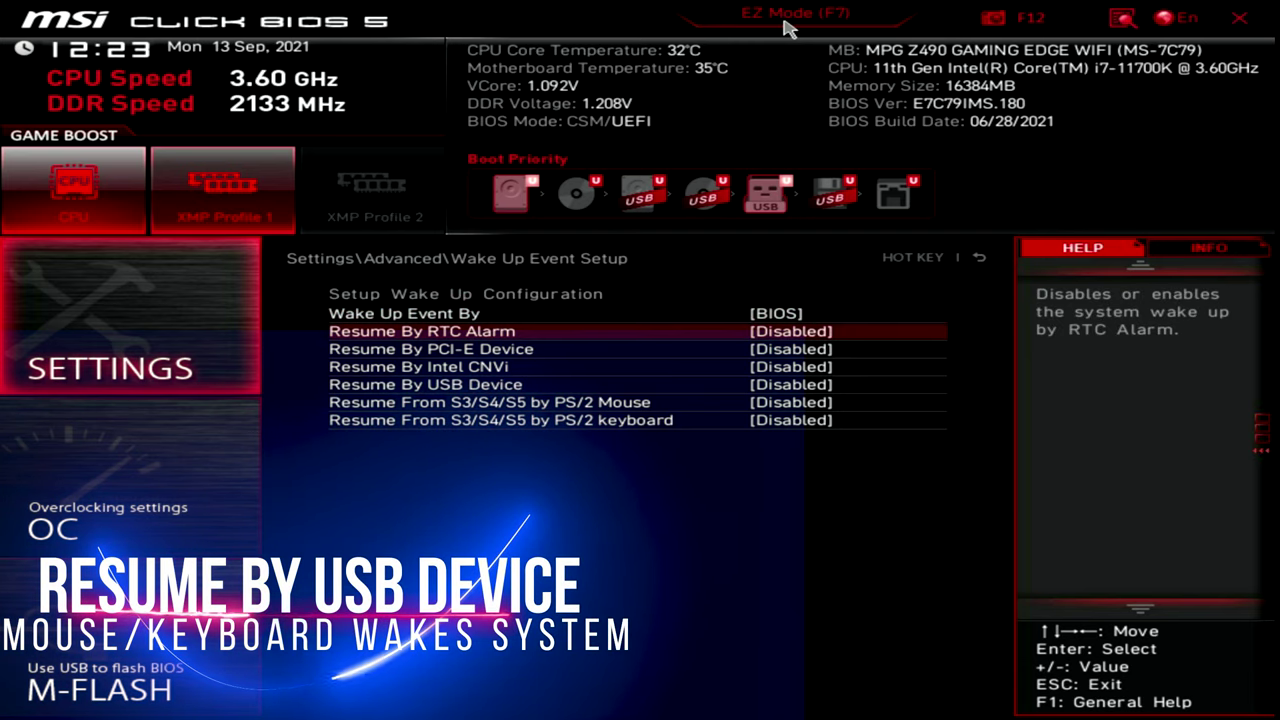
key("Down")
key("Down")
key("Down")
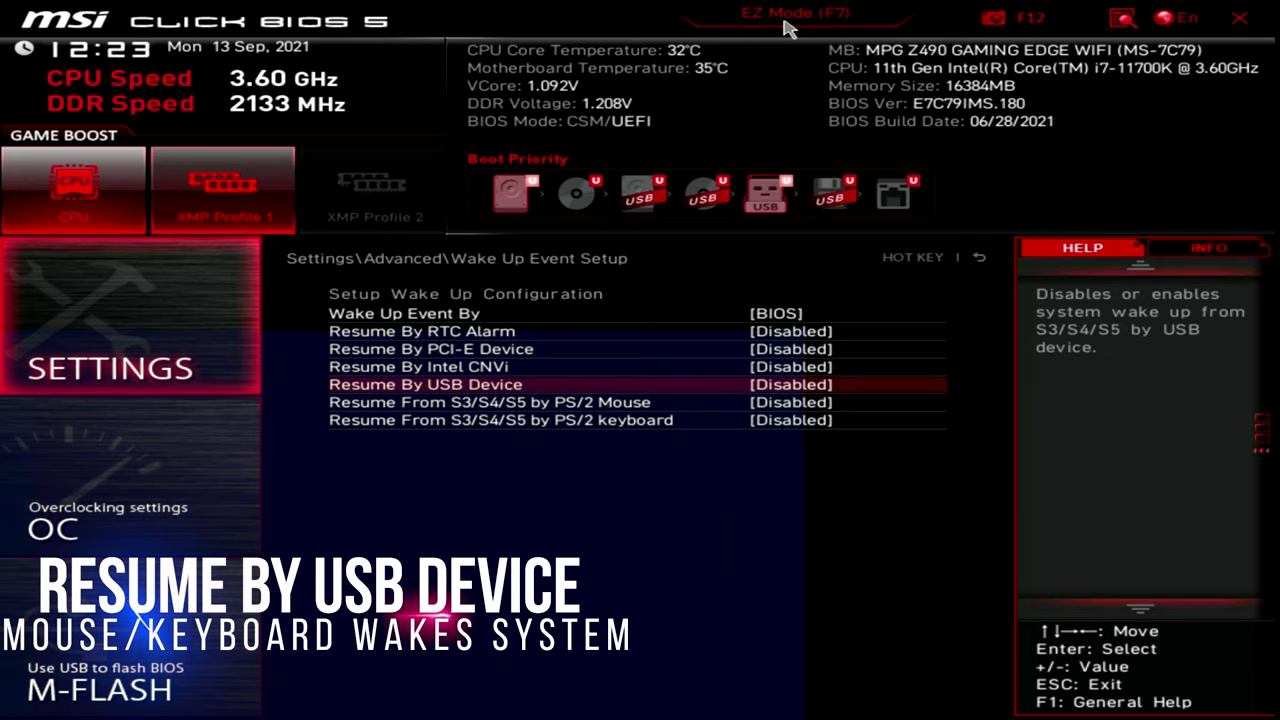
key("Return")
key("Down")
key("Return")
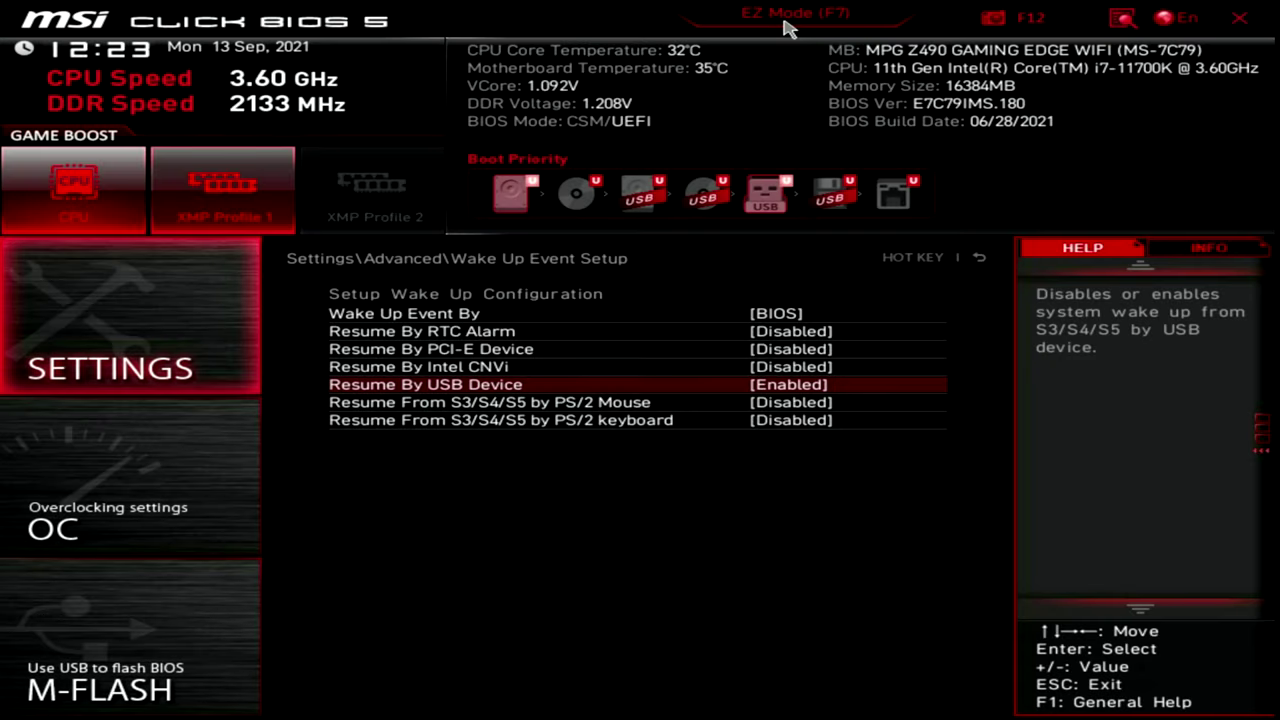
Leave the motherboard settings and open Advanced CPU Configuration in the overclocking settings.
key("Escape")
key("Escape")
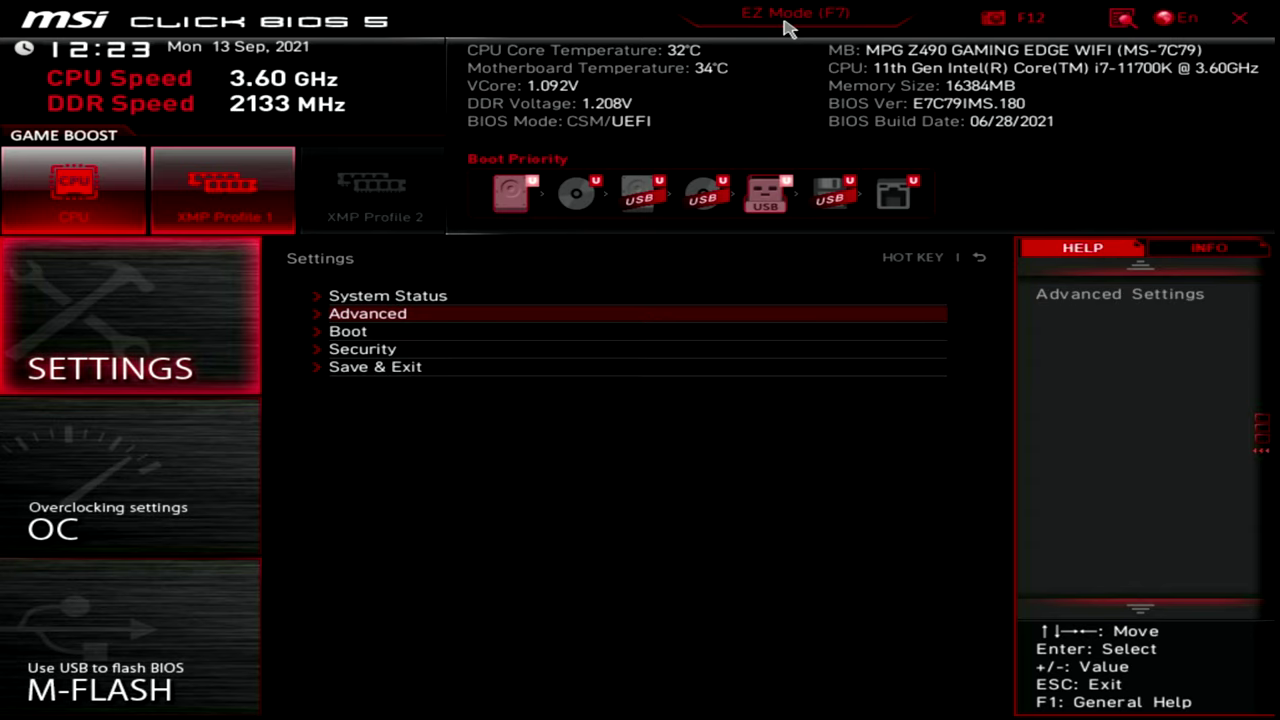
key("Escape")
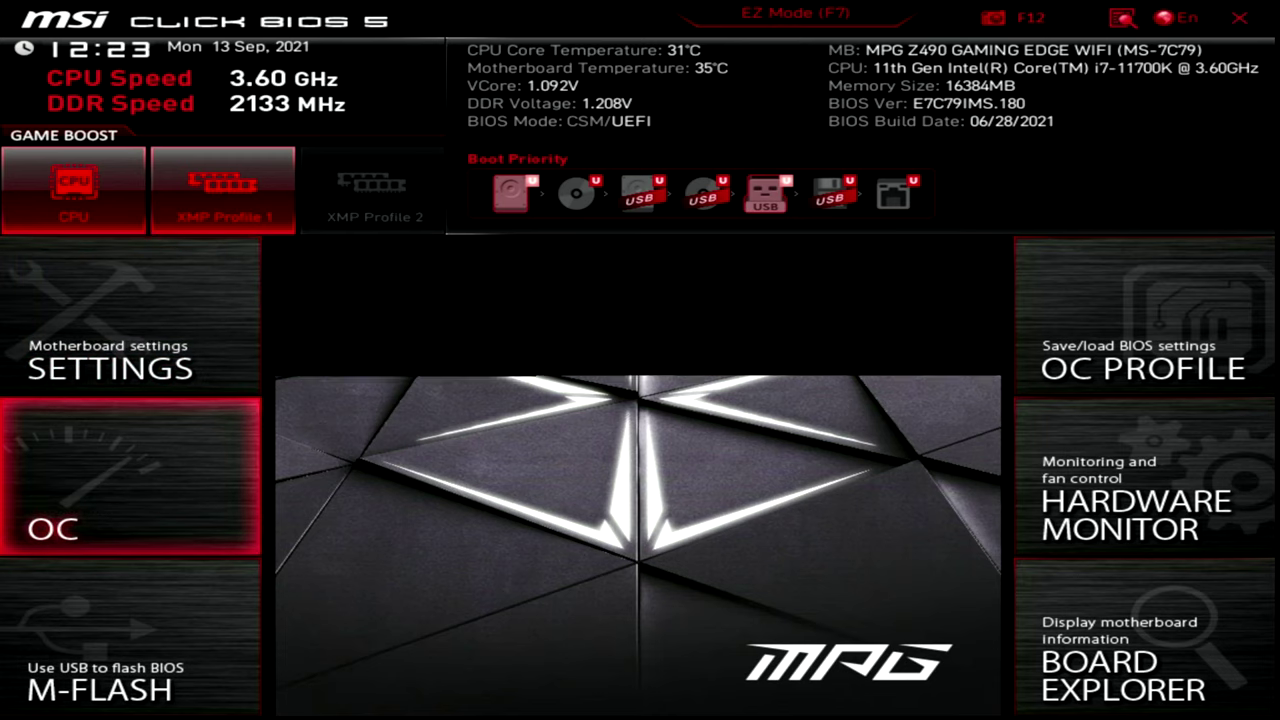
key("Down")
key("Return")
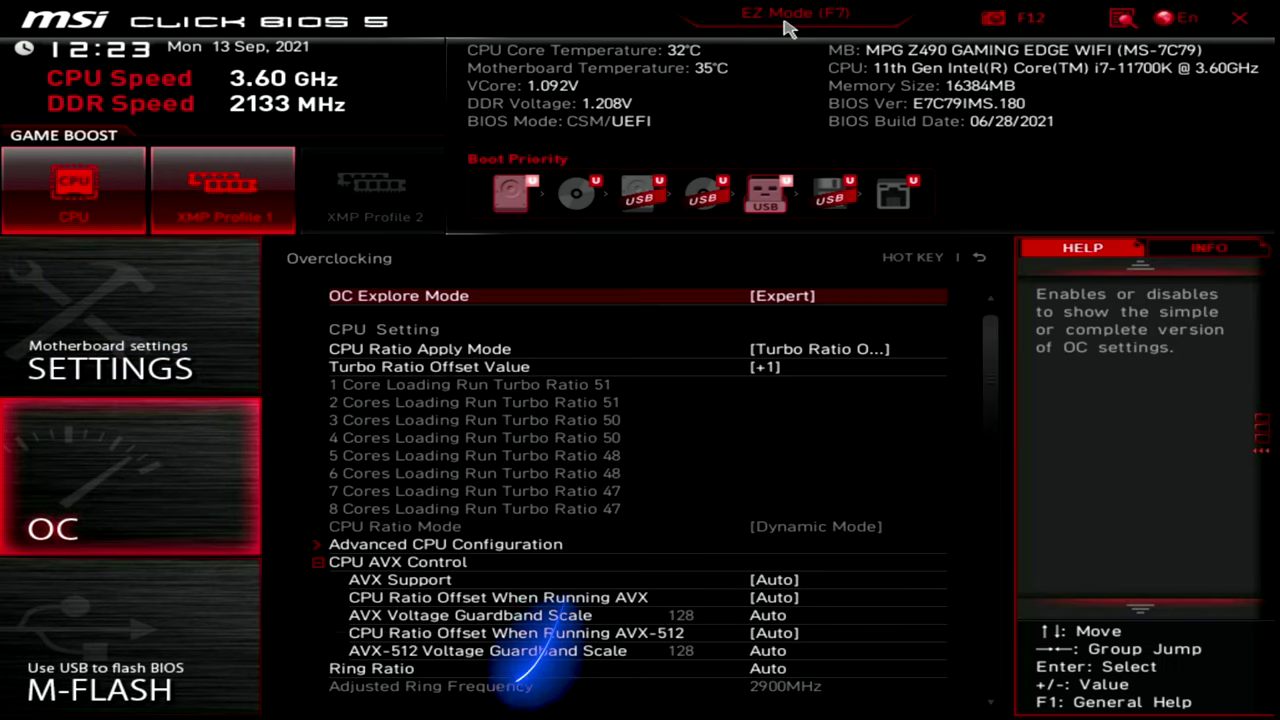
key("Down")
key("Down")
key("Down")
key("Down")
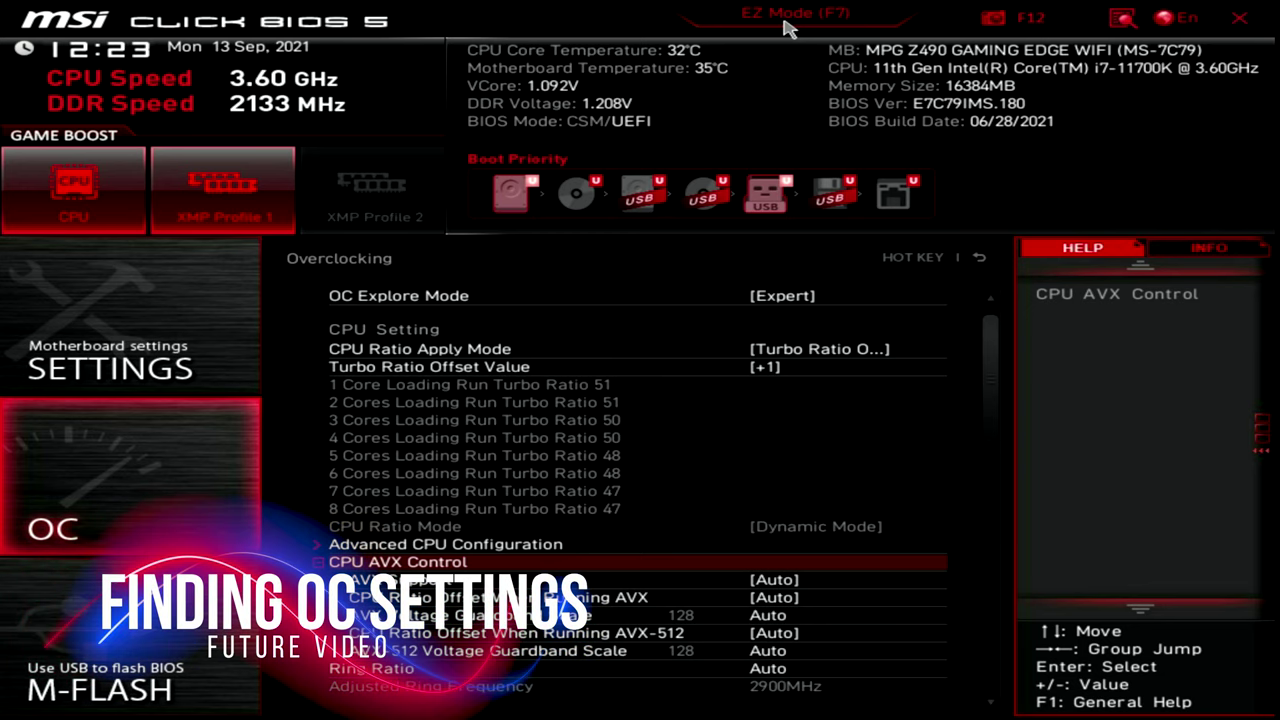
key("Up")
key("Return")
Examine the Advanced CPU Configuration options and the CPU Features options such as Intel VT-D Tech, and leave the page.
key("Down")
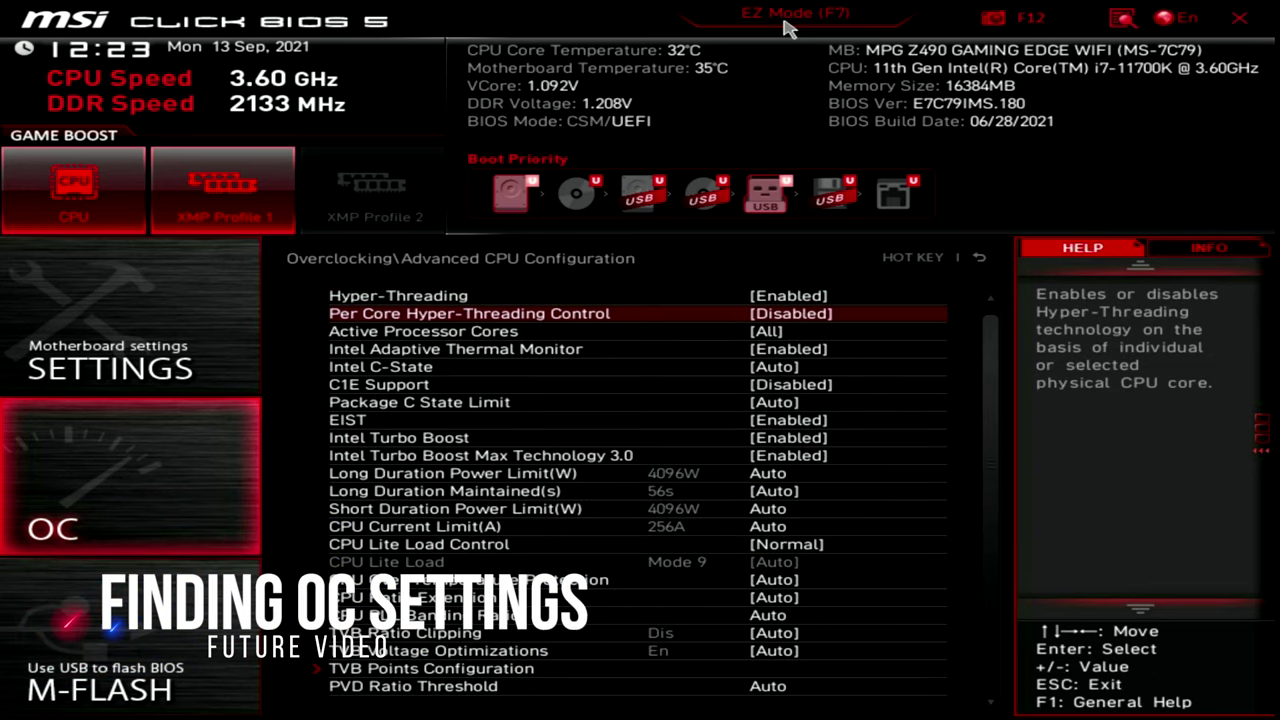
key("Down")
key("Down")
key("Down")
key("Down")
key("Down")
key("Down")
key("Down")
key("Down")
key("Down")
key("Down")
key("Down")
key("Down")
key("Down")
key("Down")
key("Down")
key("Down")
key("Down")
key("Down")
key("Down")
key("Down")
key("Down")
key("Down")
key("Down")
key("Down")
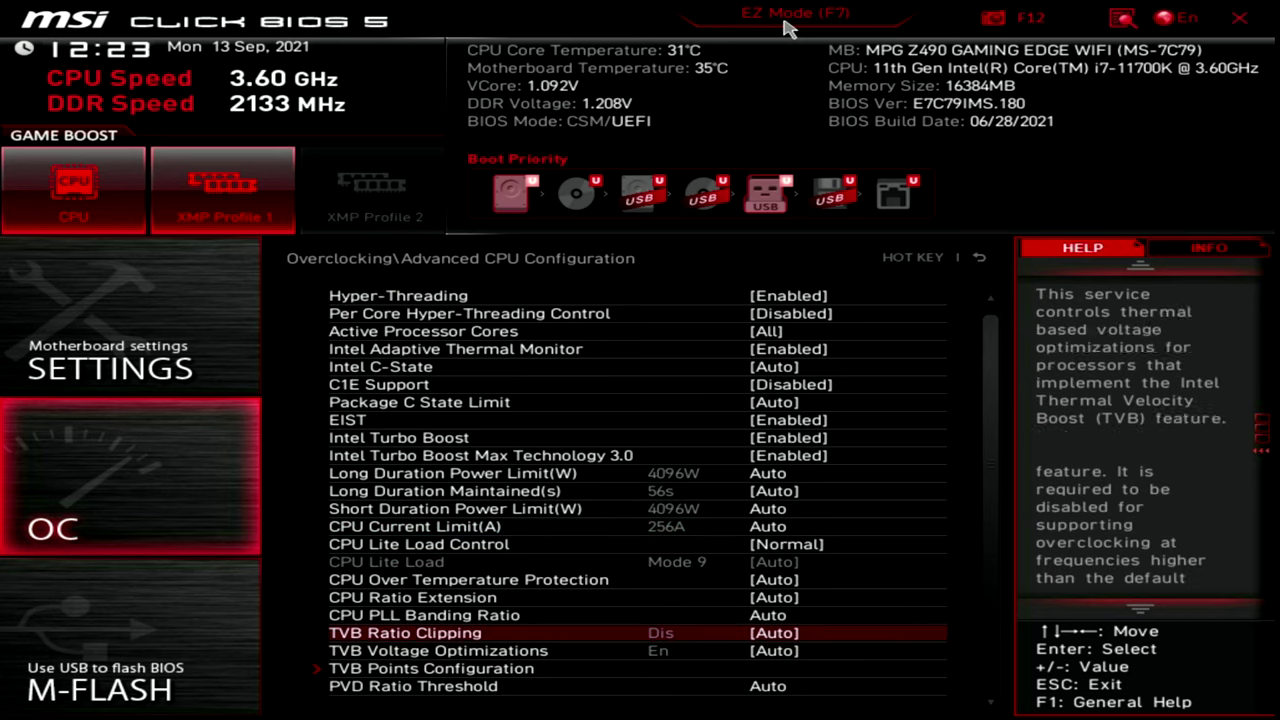
key("Down")
key("Down")
key("Down")
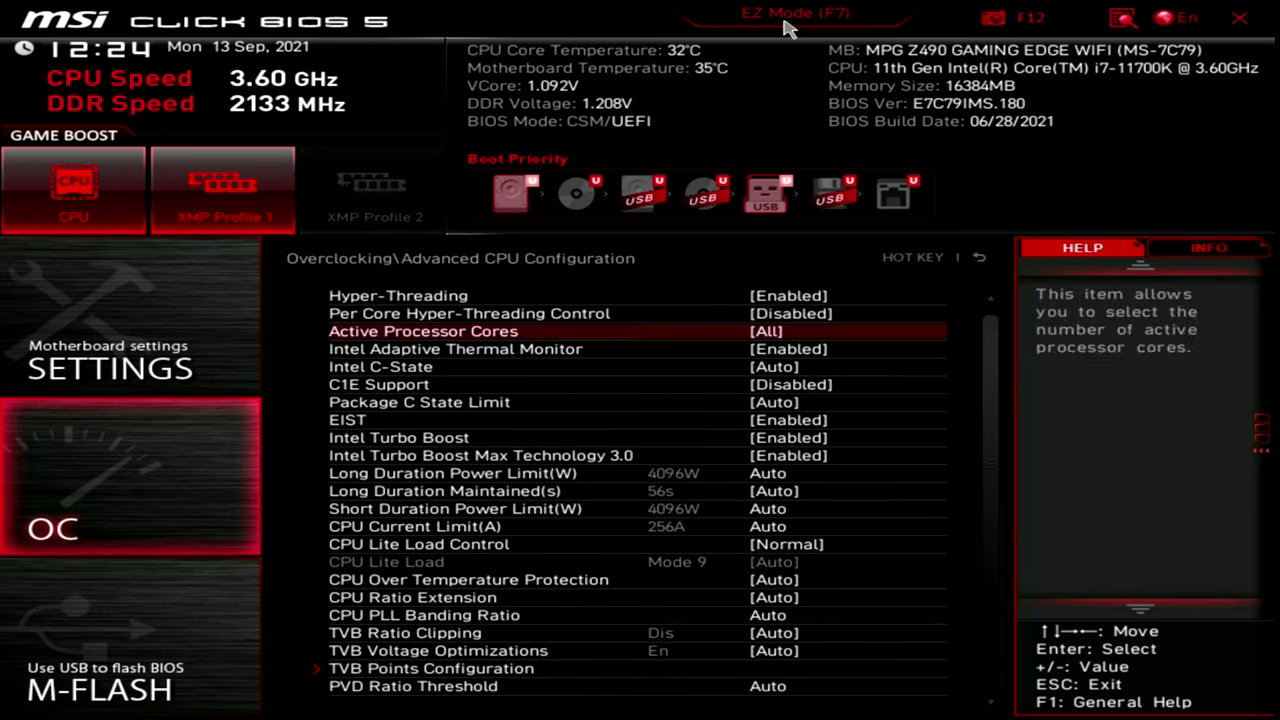
key("Down")
key("Down")
key("Down")
key("Down")
key("Down")
key("Down")
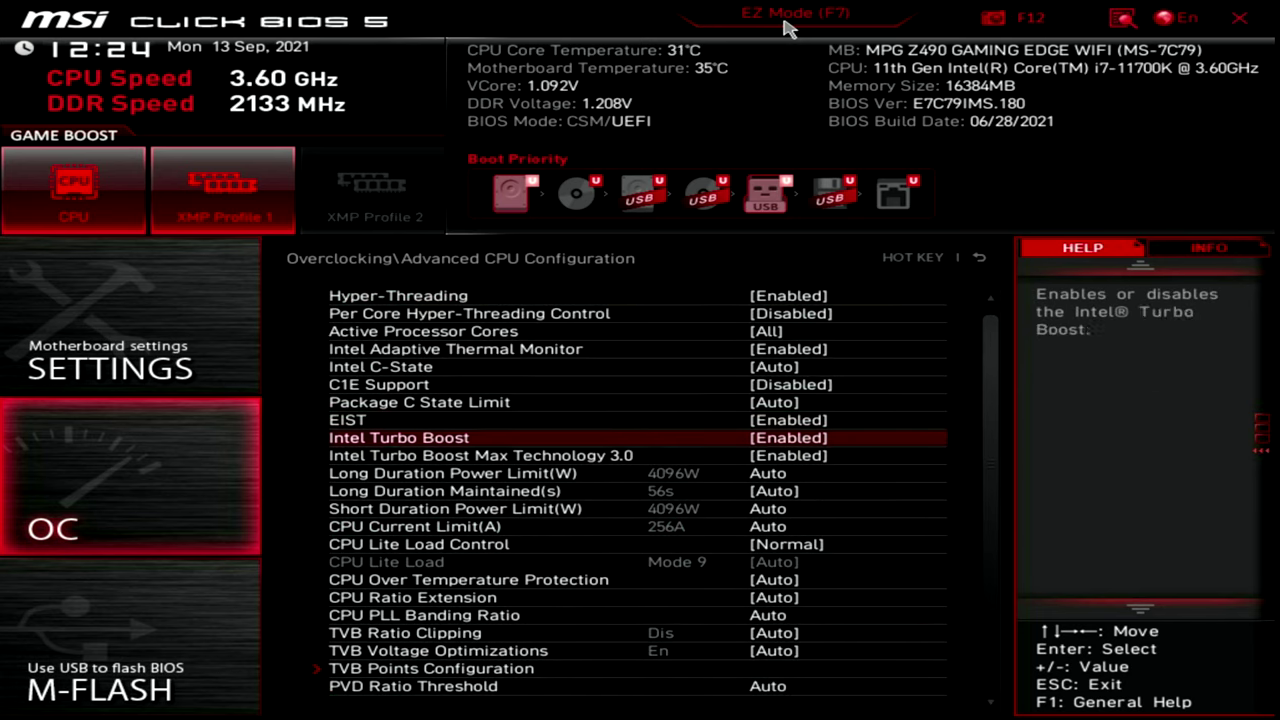
key("Down")
key("Down")
key("Up")
key("Up")
key("Up")
key("Up")
key("Up")
key("Up")
key("Up")
key("Up")
key("Up")
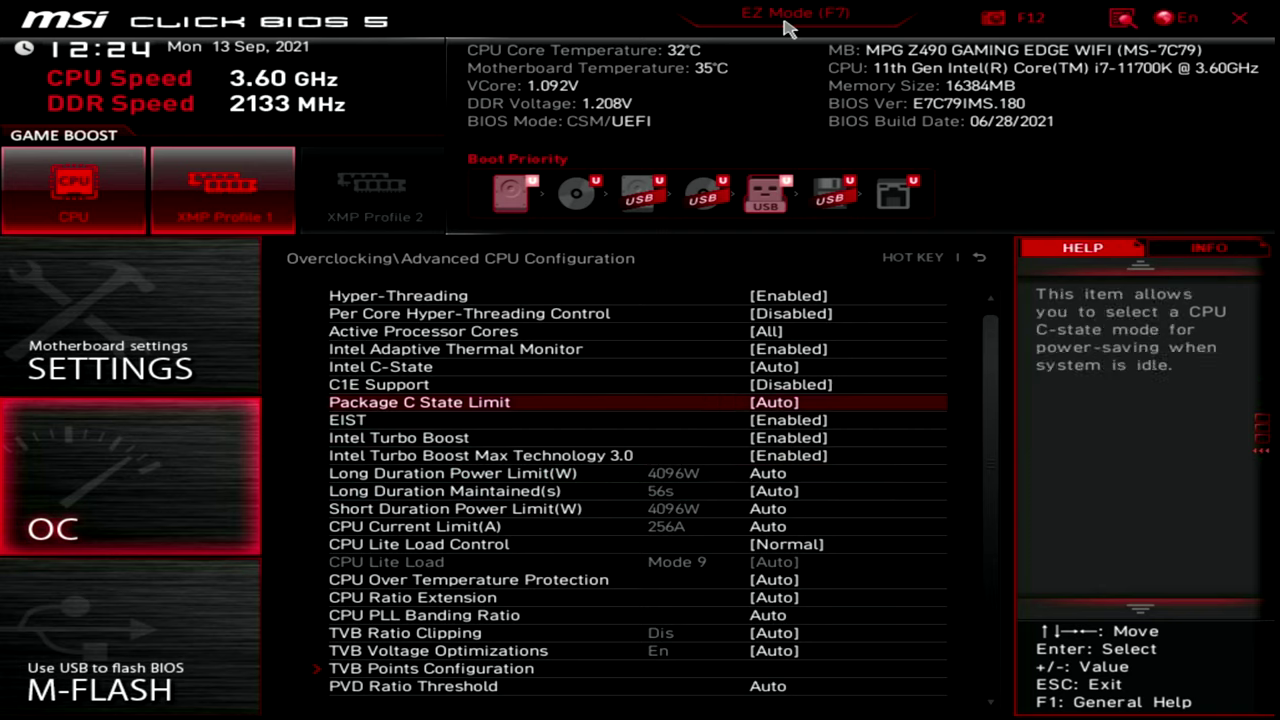
key("Up")
key("Up")
key("Up")
key("Up")
key("Up")
key("Up")
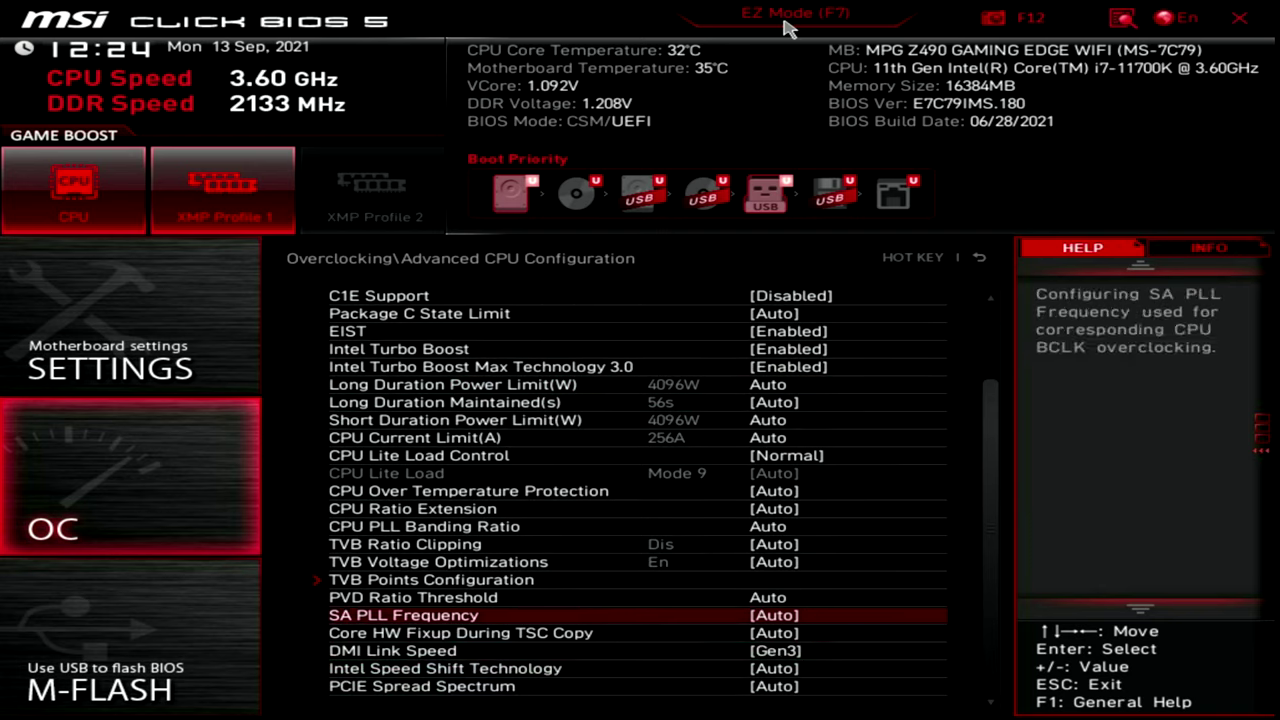
key("Up")
key("Up")
key("Up")
key("Up")
key("Up")
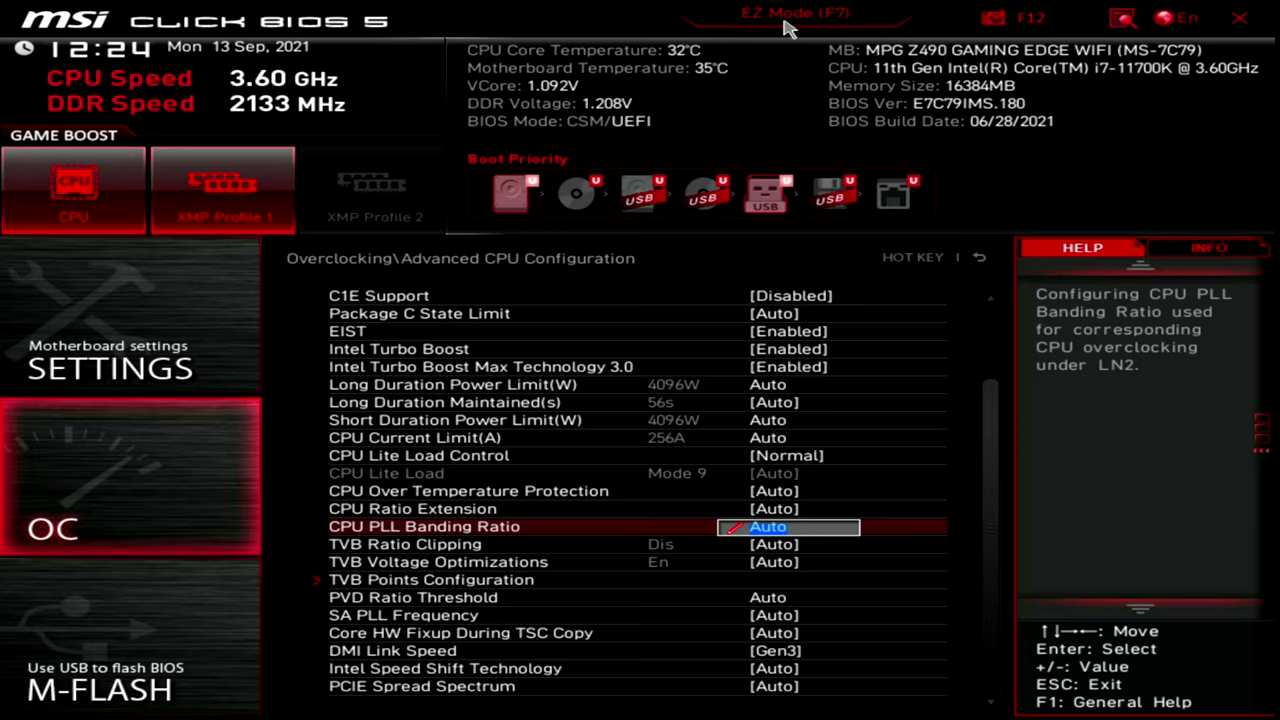
key("Up")
key("Up")
key("Up")
key("Up")
key("Up")
key("Up")
key("Up")
key("Up")
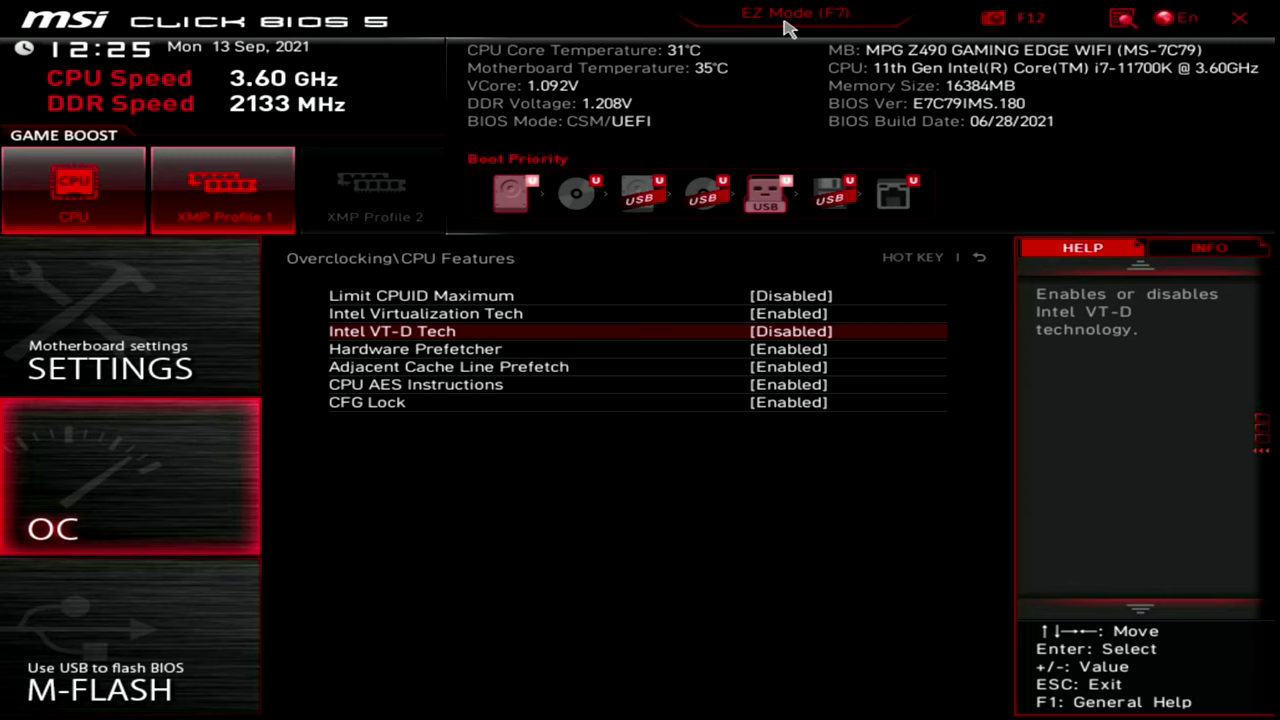
key("Escape")
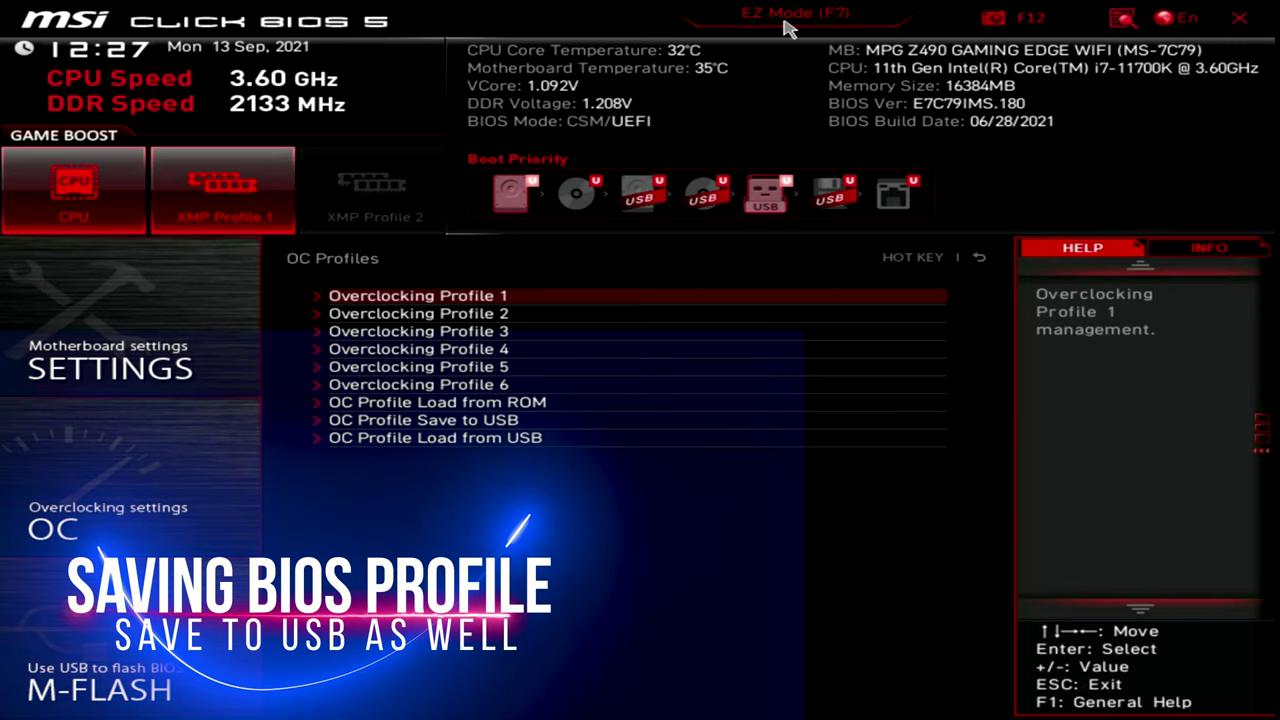
Examine the naming and saving options of Overclocking Profile 1 and return to the profile list.
key("Down")
key("Up")
key("Return")
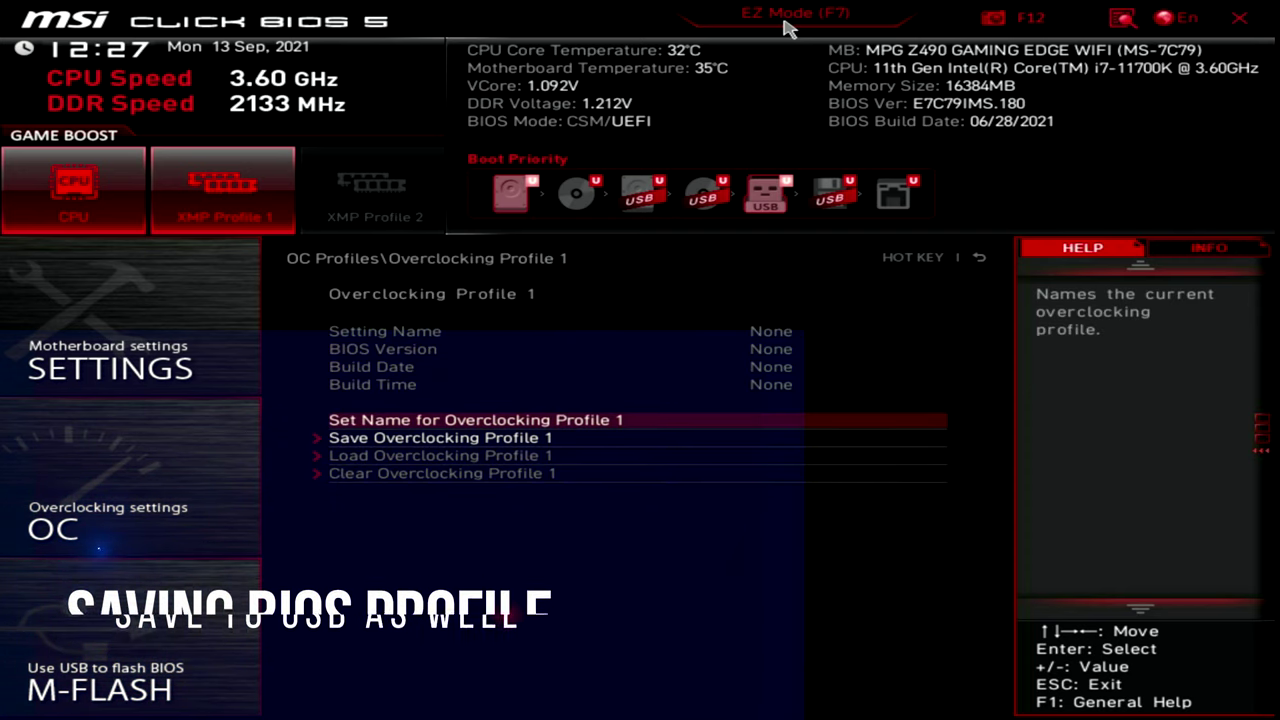
key("Down")
key("Escape")
Examine the OC Profile Save to USB option in the OC Profiles list.
key("Down")
key("Down")
key("Down")
key("Down")
key("Down")
key("Down")
key("Down")
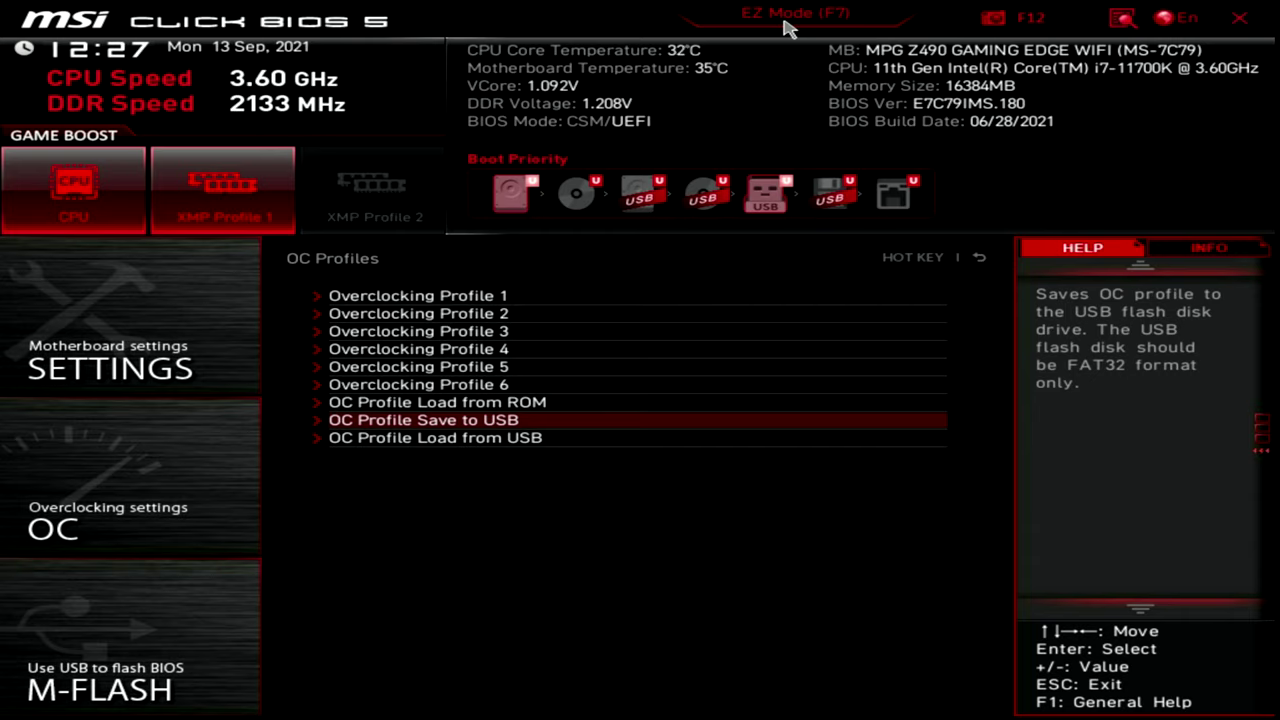
key("Up")
key("Up")
key("Up")
key("Up")
key("Up")
key("Up")
key("Up")
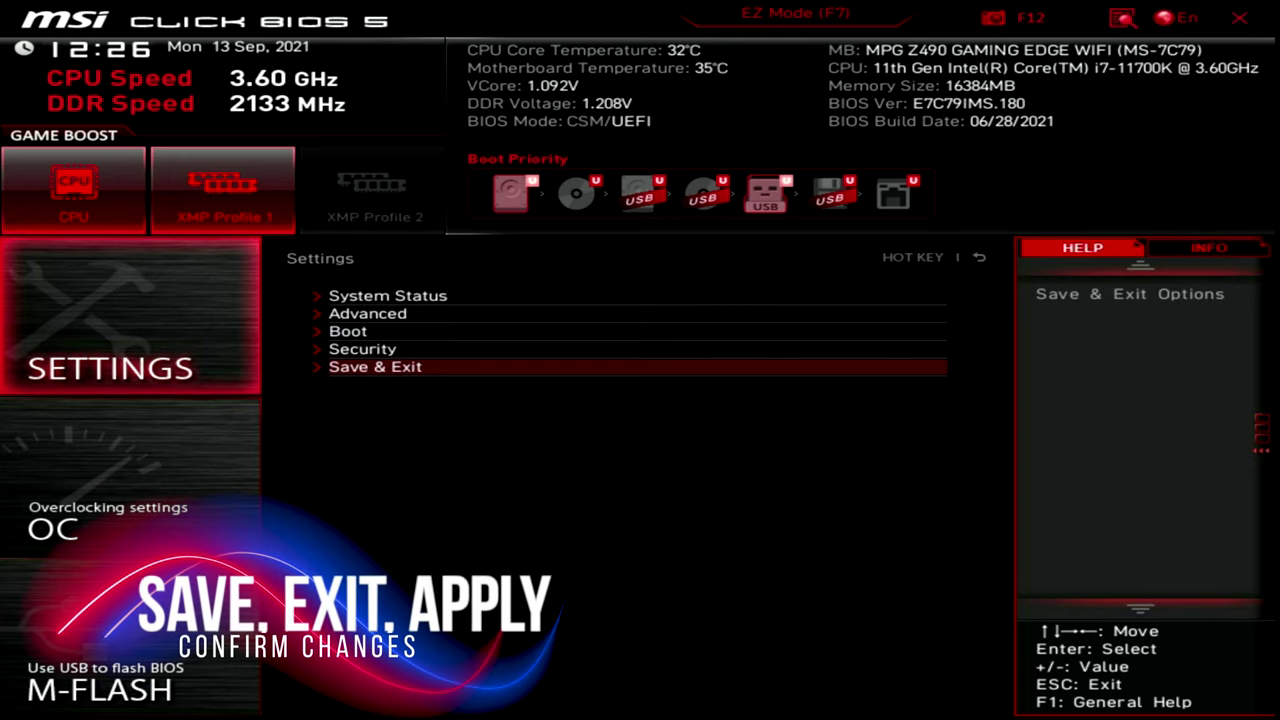
Save all BIOS changes and reboot the system.
key("Return")
key("Down")
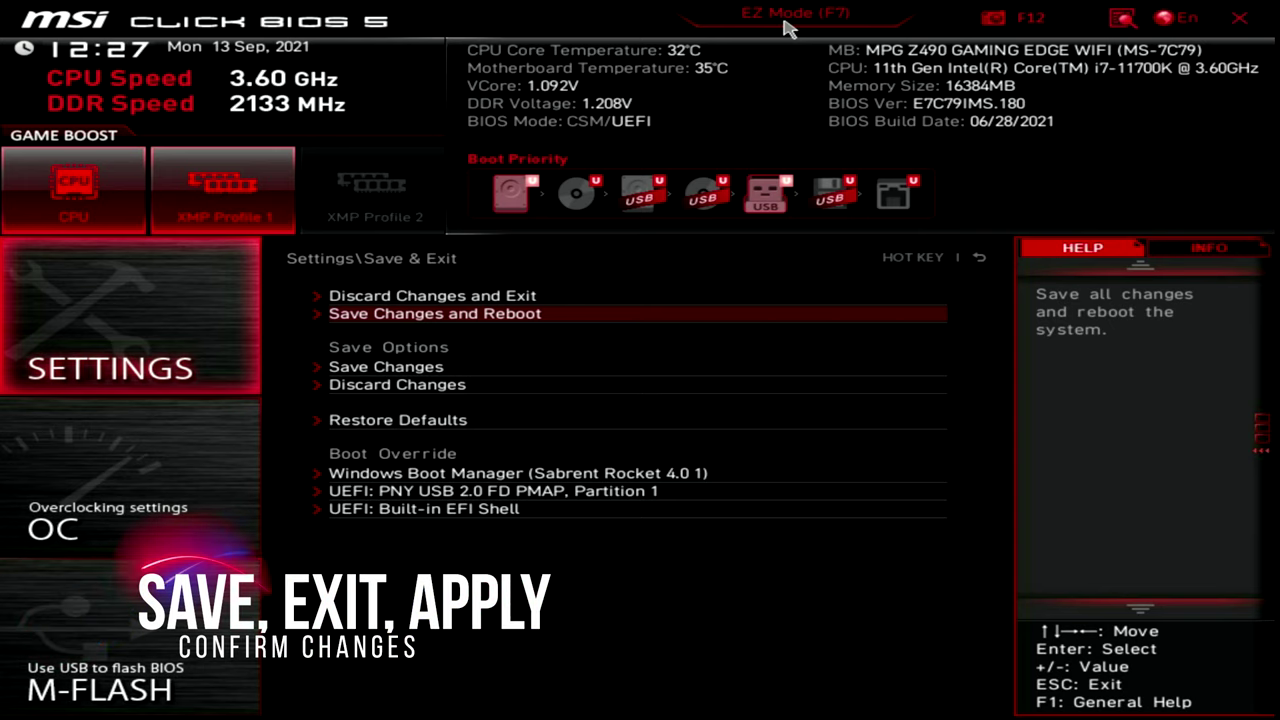
key("Return")
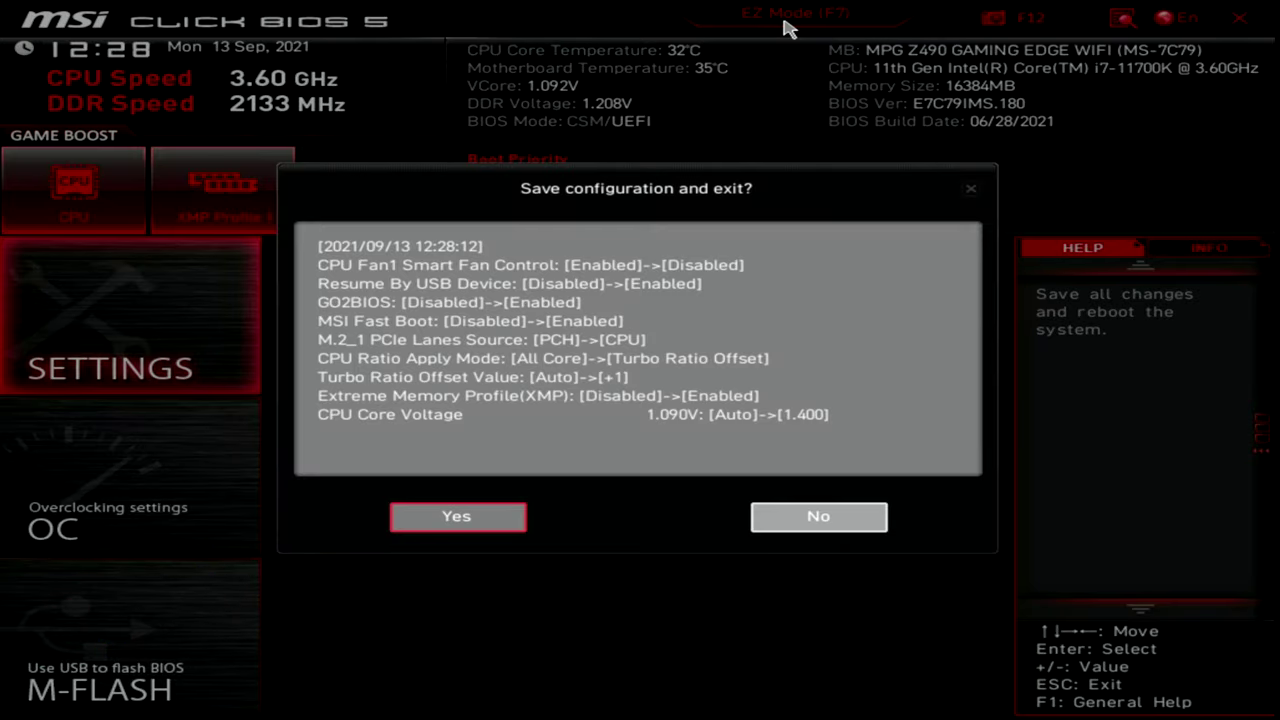